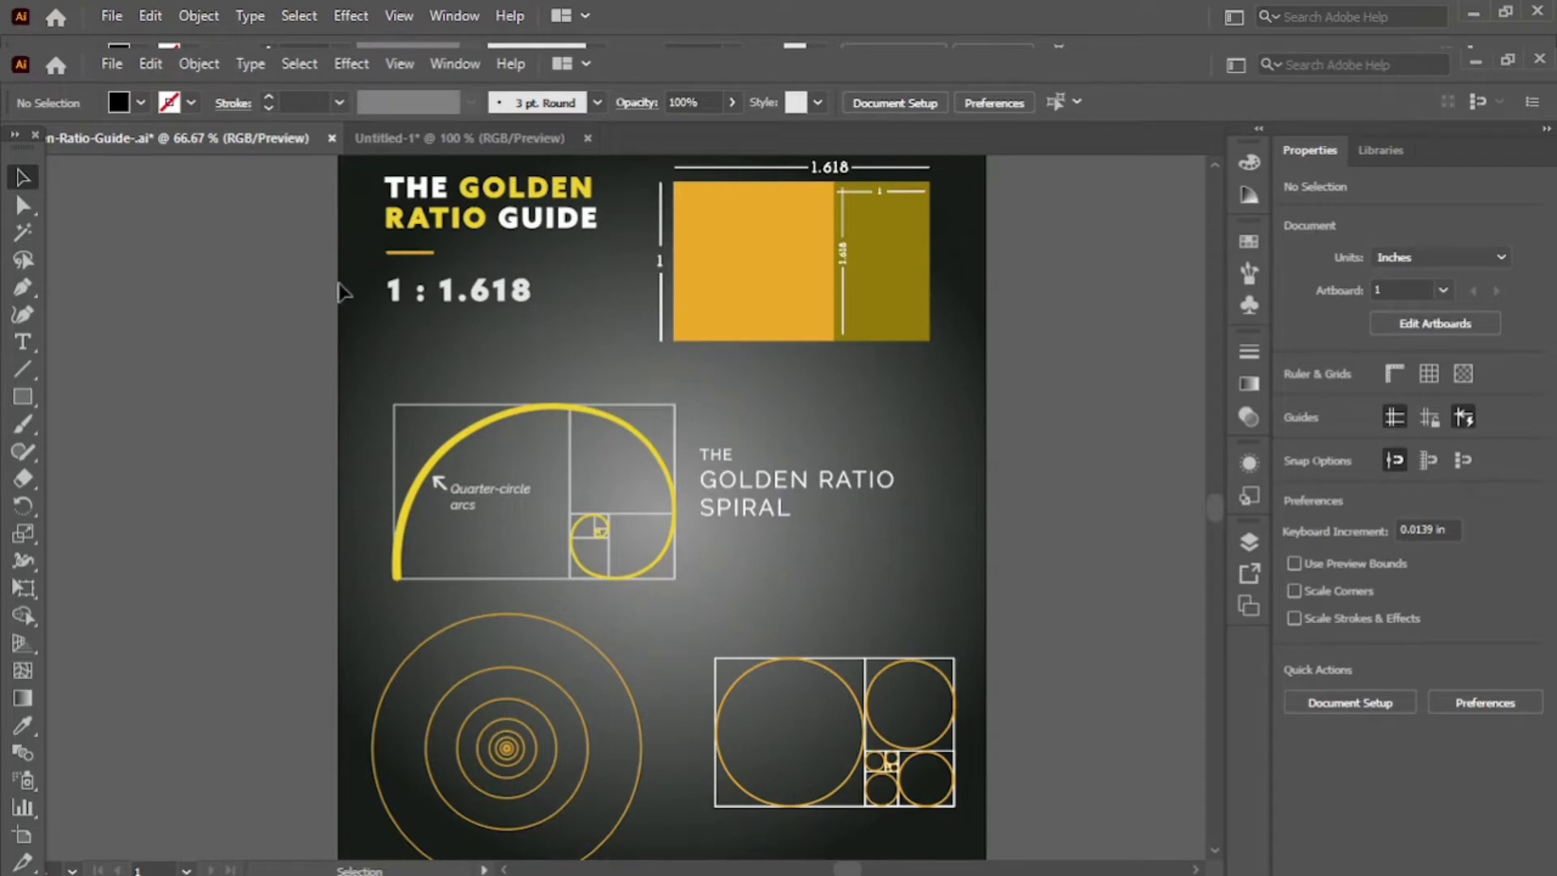
Switch to the black-artboard Untitled-1 document and choose the Rectangle Tool.
{"action": "left_click", "coordinate": [451, 141]}
{"action": "left_click_drag", "start_coordinate": [28, 400], "coordinate": [123, 391]}
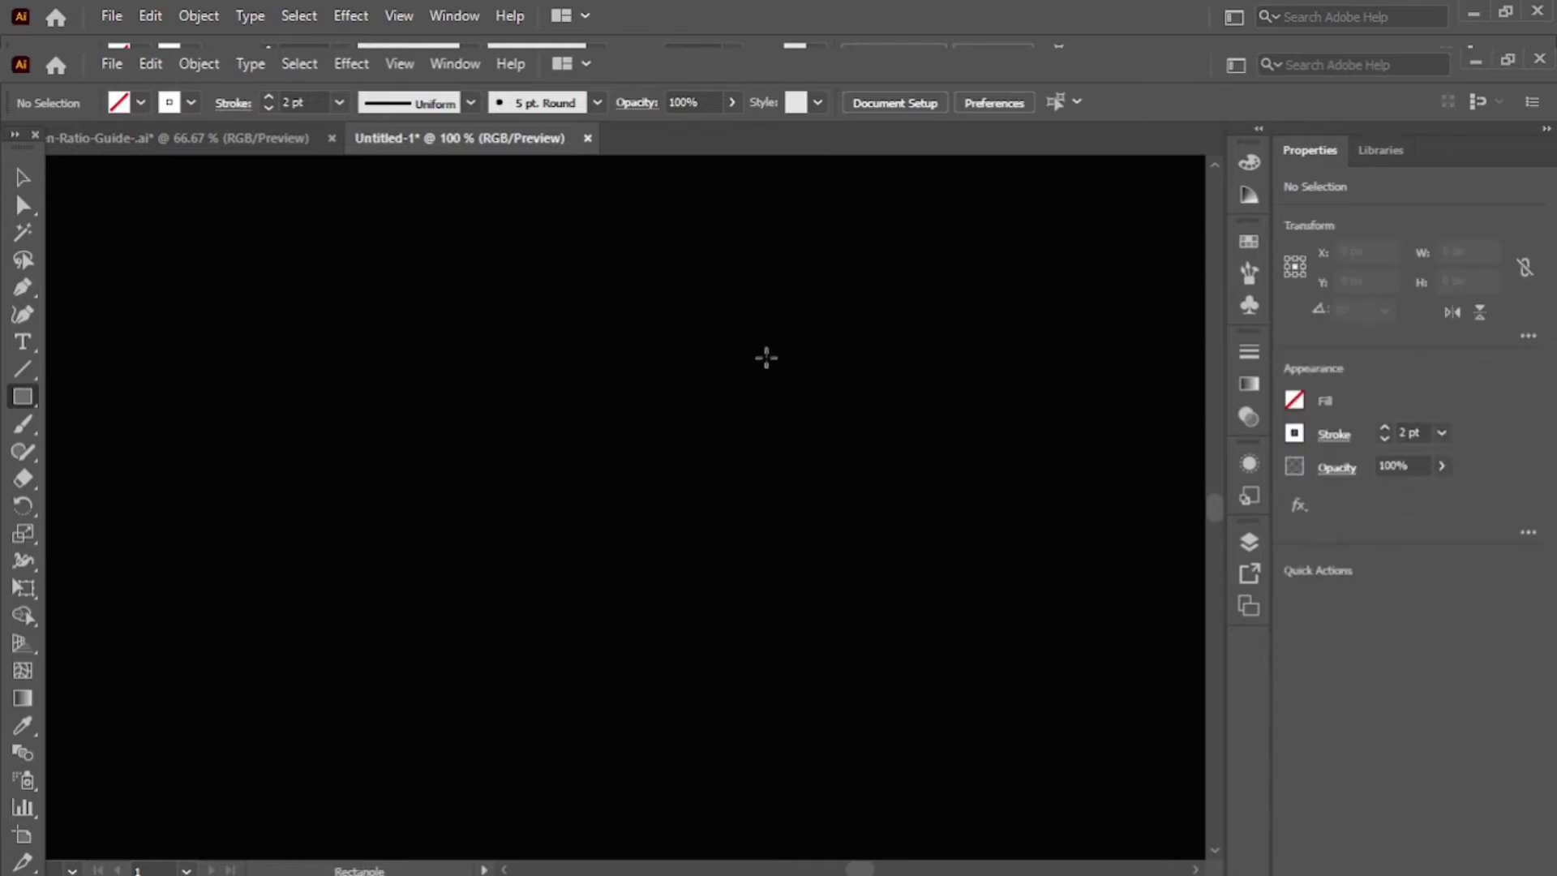
Draw a 100.8 px square, copy it directly below, and shift both squares right.
{"action": "left_click_drag", "start_coordinate": [766, 357], "coordinate": [927, 517]}
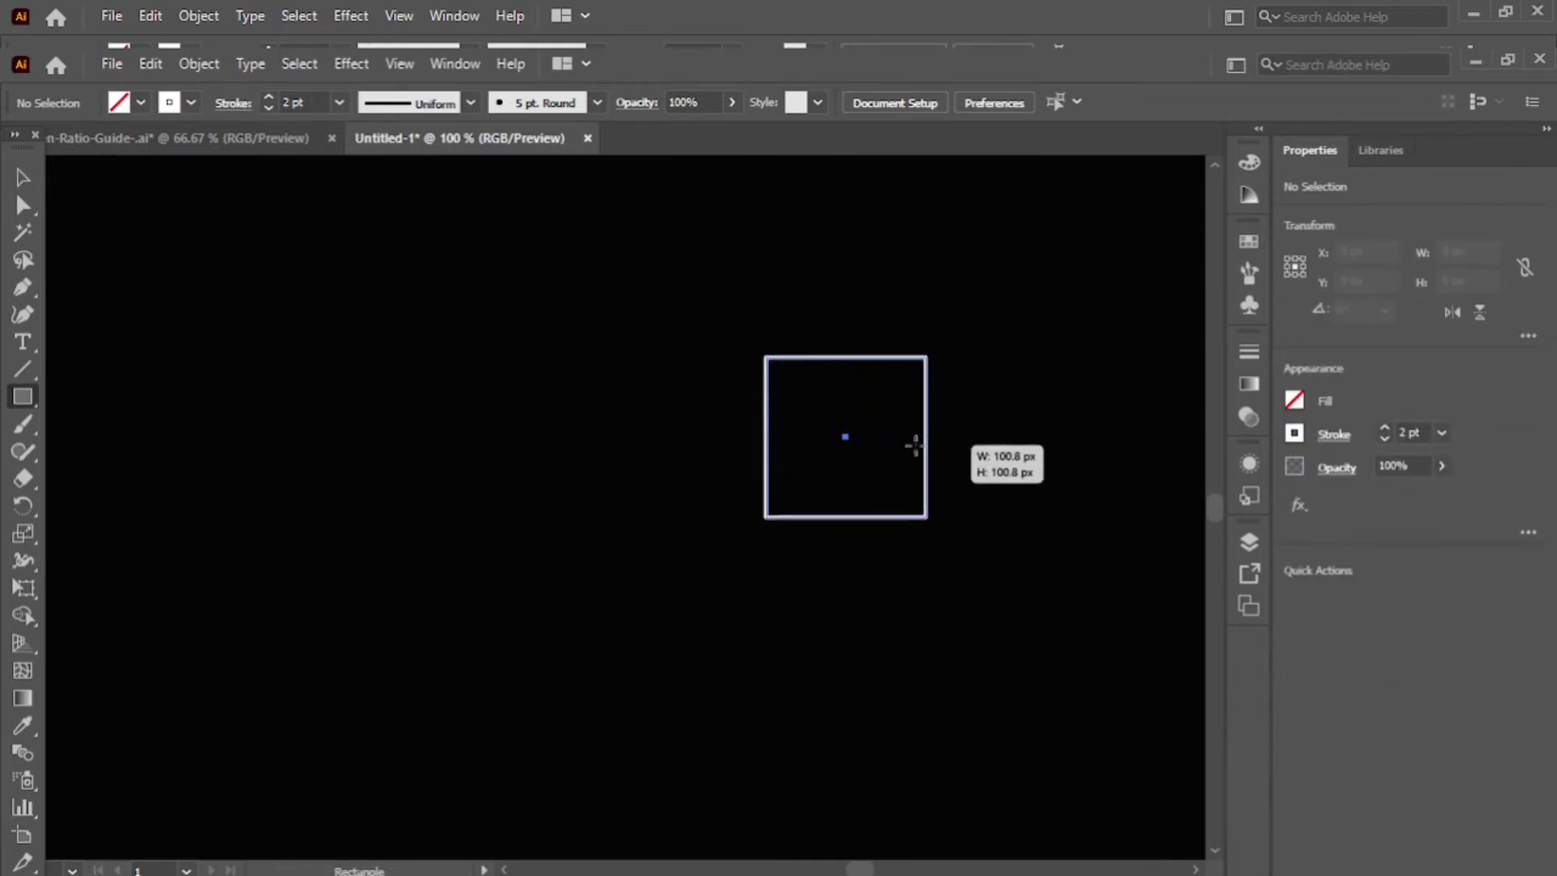
{"action": "left_click", "coordinate": [24, 180]}
{"action": "left_click", "coordinate": [838, 646]}
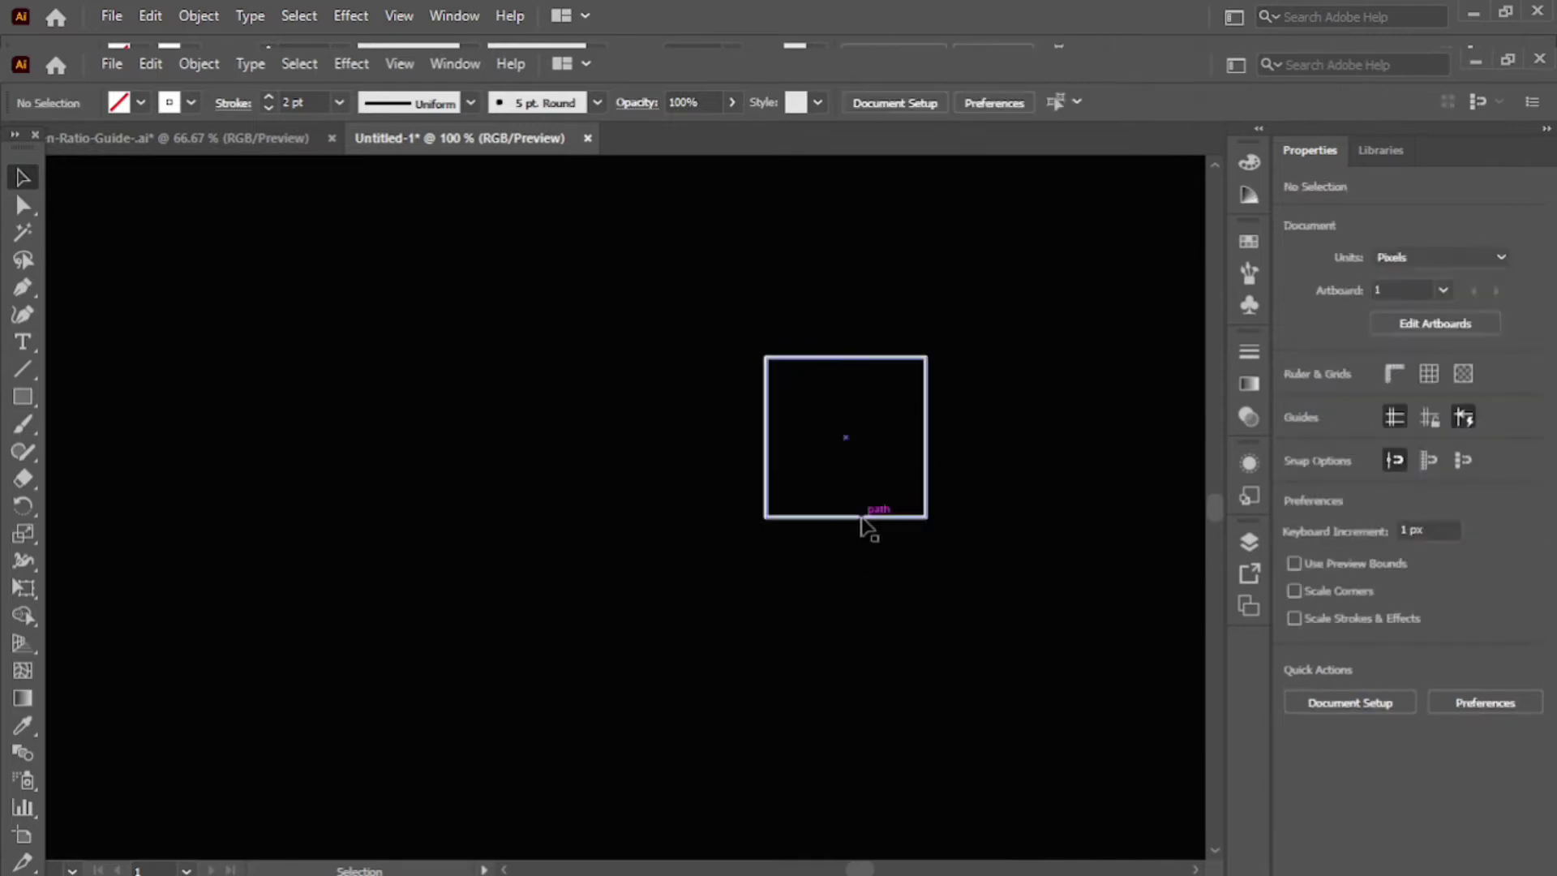
{"action": "left_click_drag", "start_coordinate": [862, 520], "coordinate": [863, 680]}
{"action": "left_click_drag", "start_coordinate": [705, 320], "coordinate": [960, 708]}
{"action": "left_click_drag", "start_coordinate": [875, 526], "coordinate": [955, 526]}
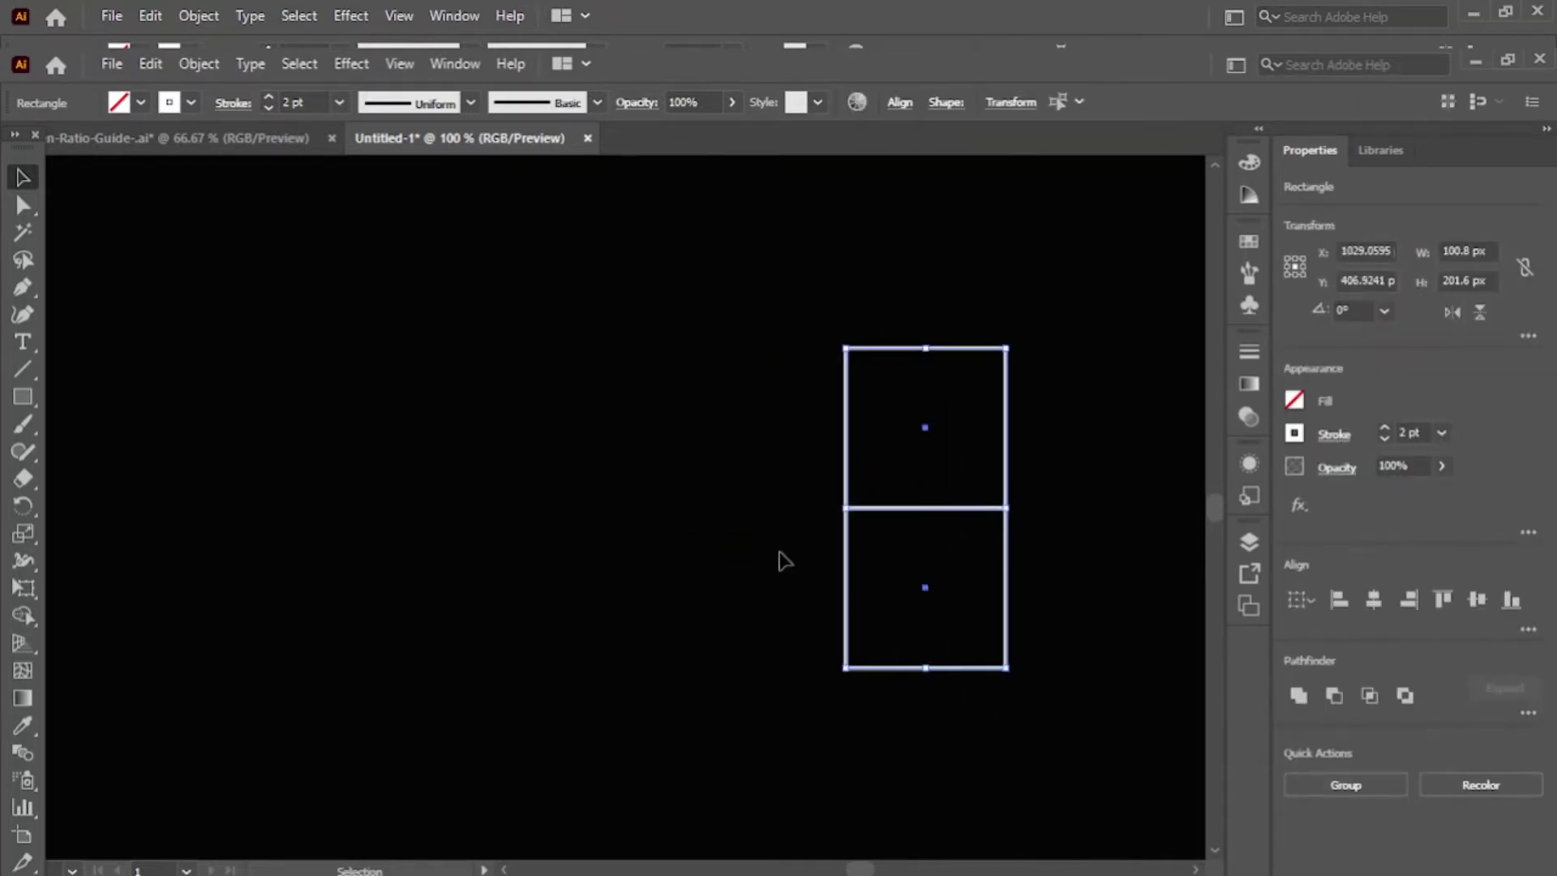
{"action": "left_click", "coordinate": [782, 557]}
Draw a square as tall as both on their left, then rotate all three to 270°.
{"action": "left_click_drag", "start_coordinate": [23, 398], "coordinate": [104, 402]}
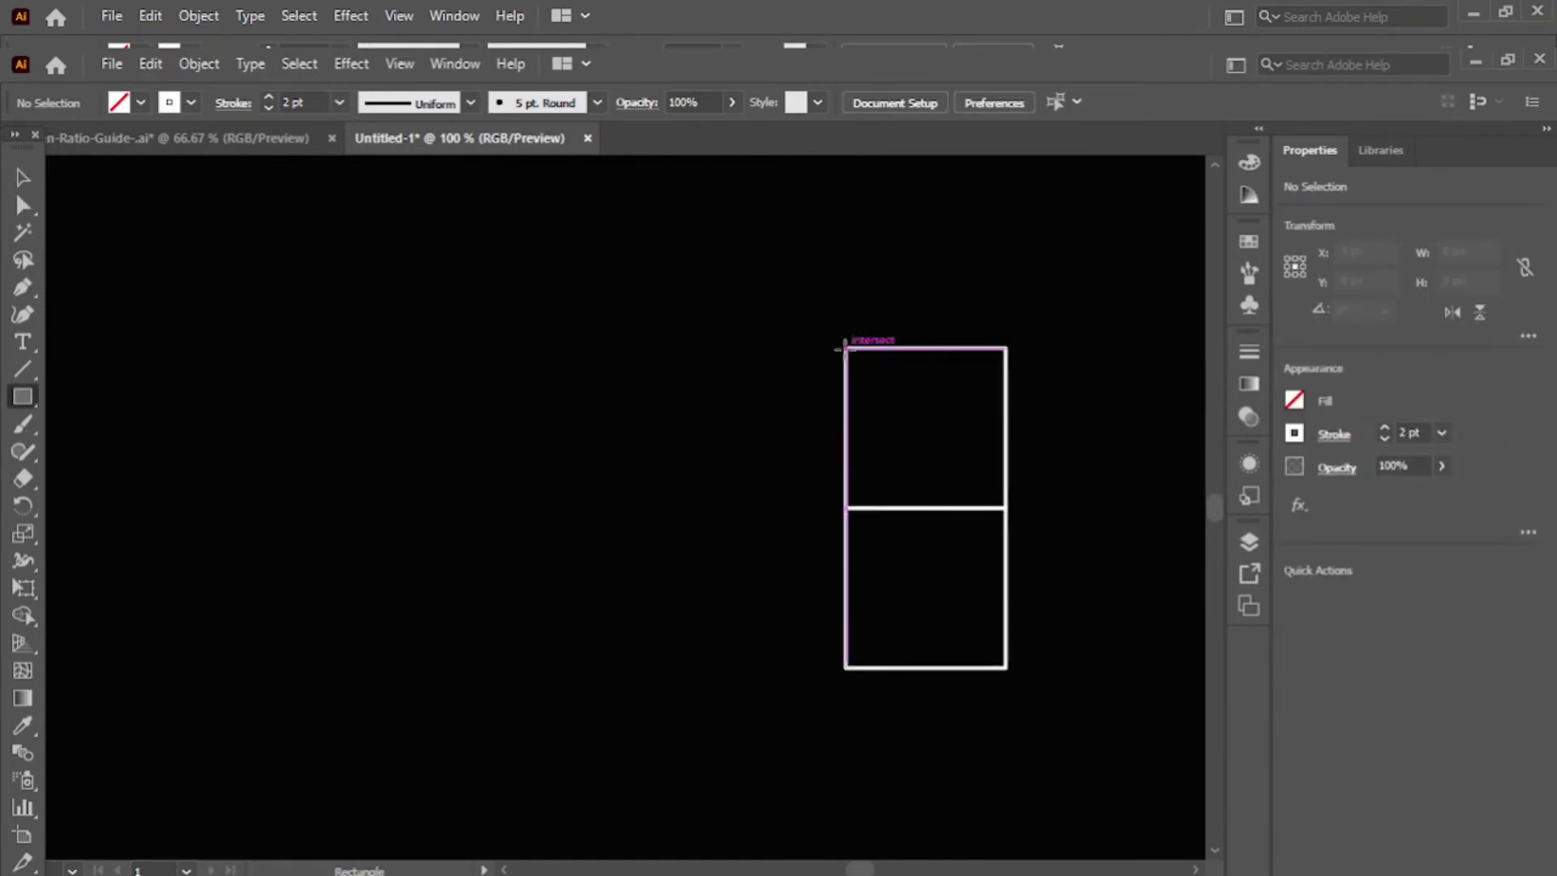
{"action": "left_click_drag", "start_coordinate": [846, 348], "coordinate": [704, 668]}
{"action": "left_click", "coordinate": [34, 180]}
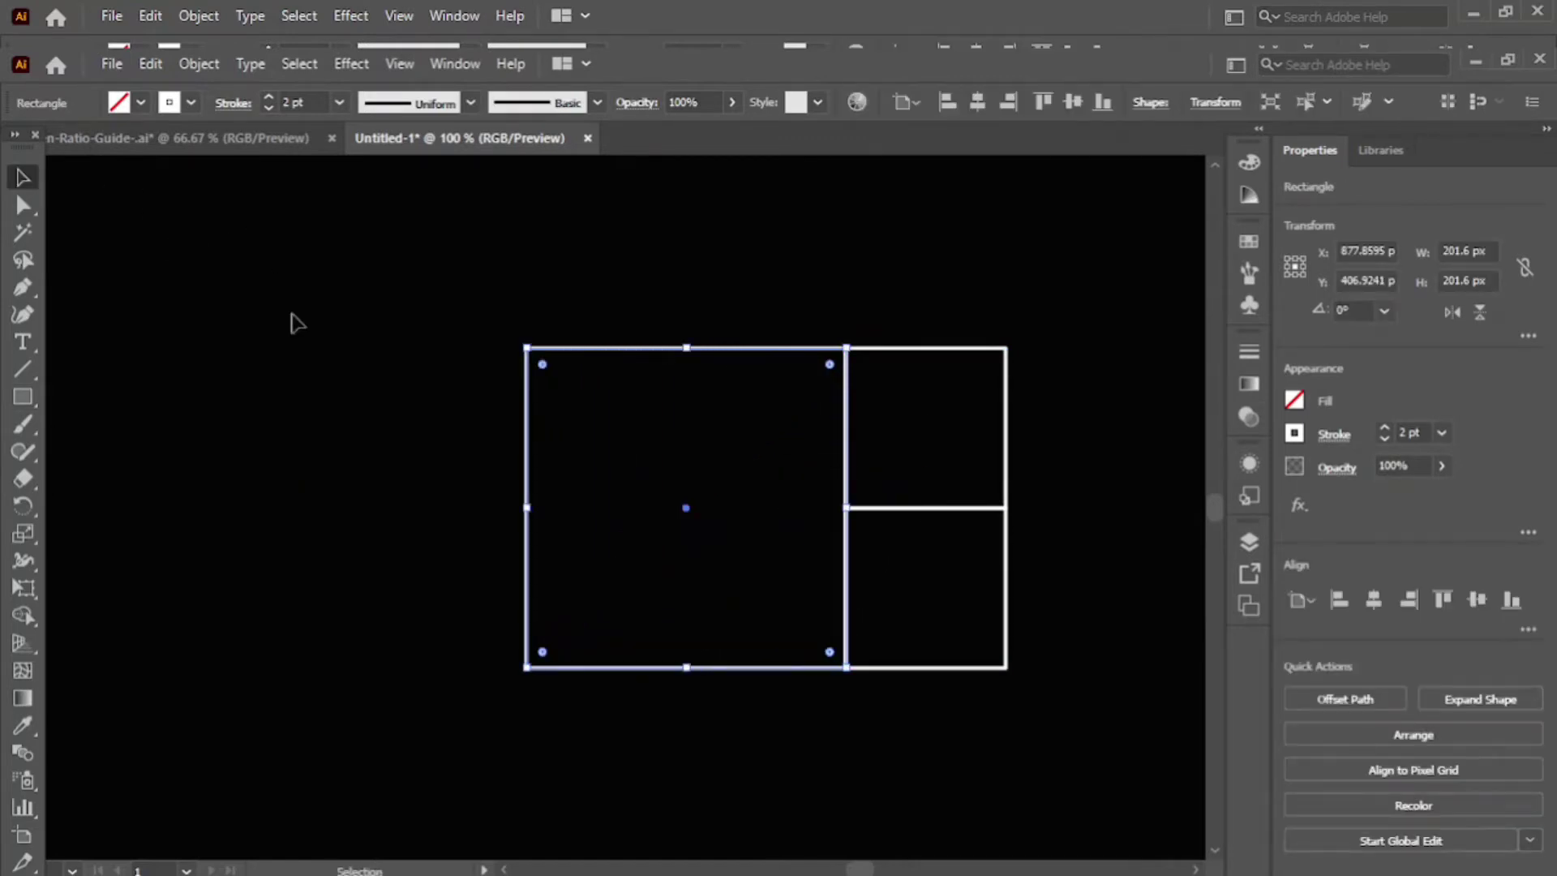
{"action": "left_click_drag", "start_coordinate": [473, 317], "coordinate": [1034, 730]}
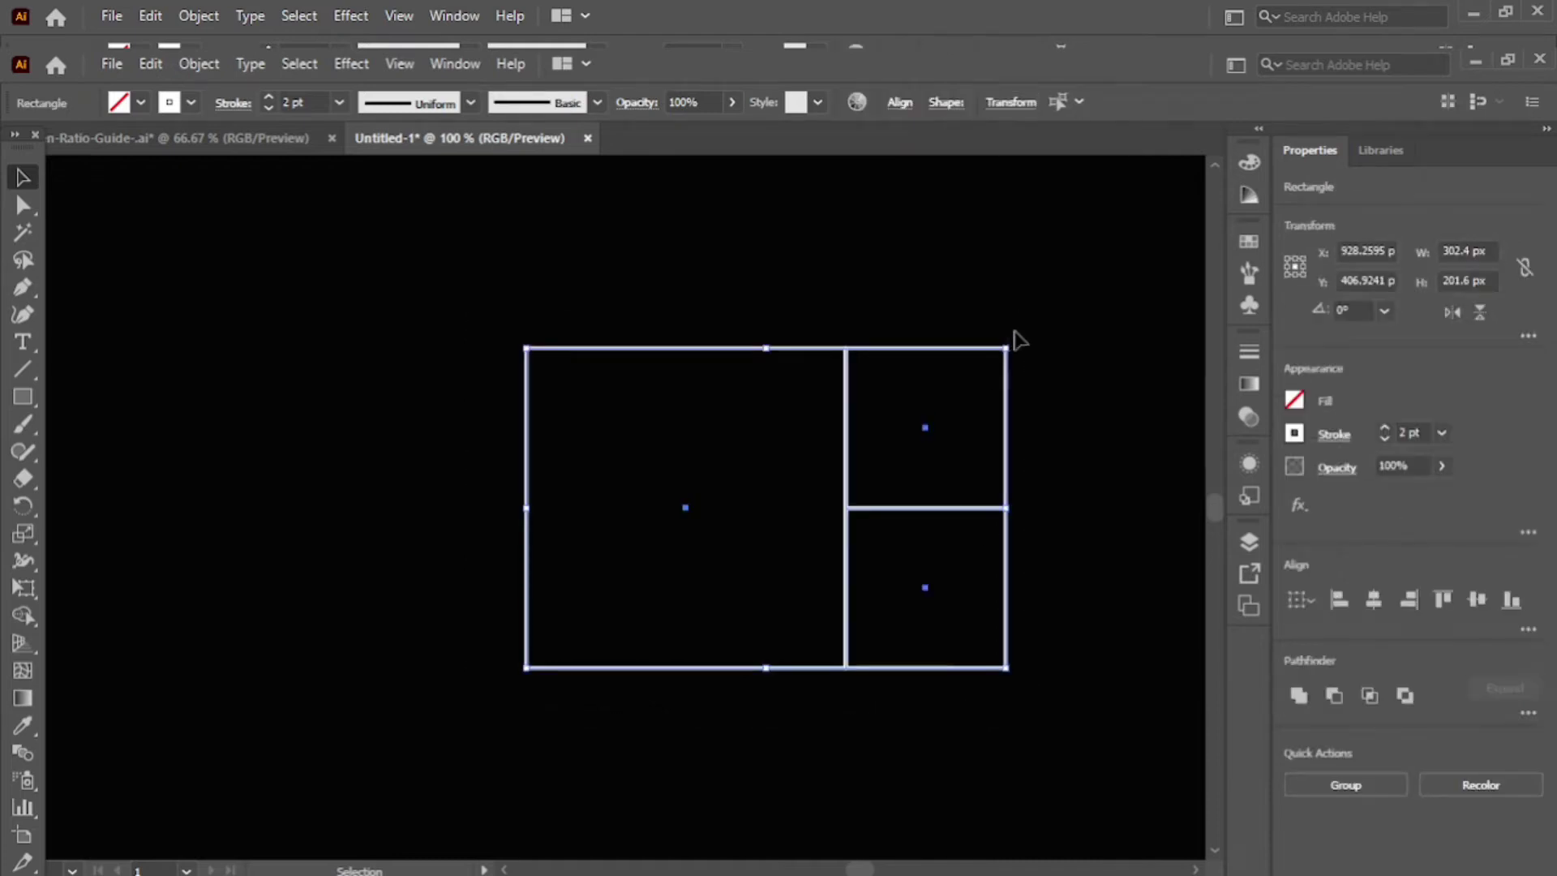
{"action": "left_click_drag", "start_coordinate": [1016, 341], "coordinate": [931, 745]}
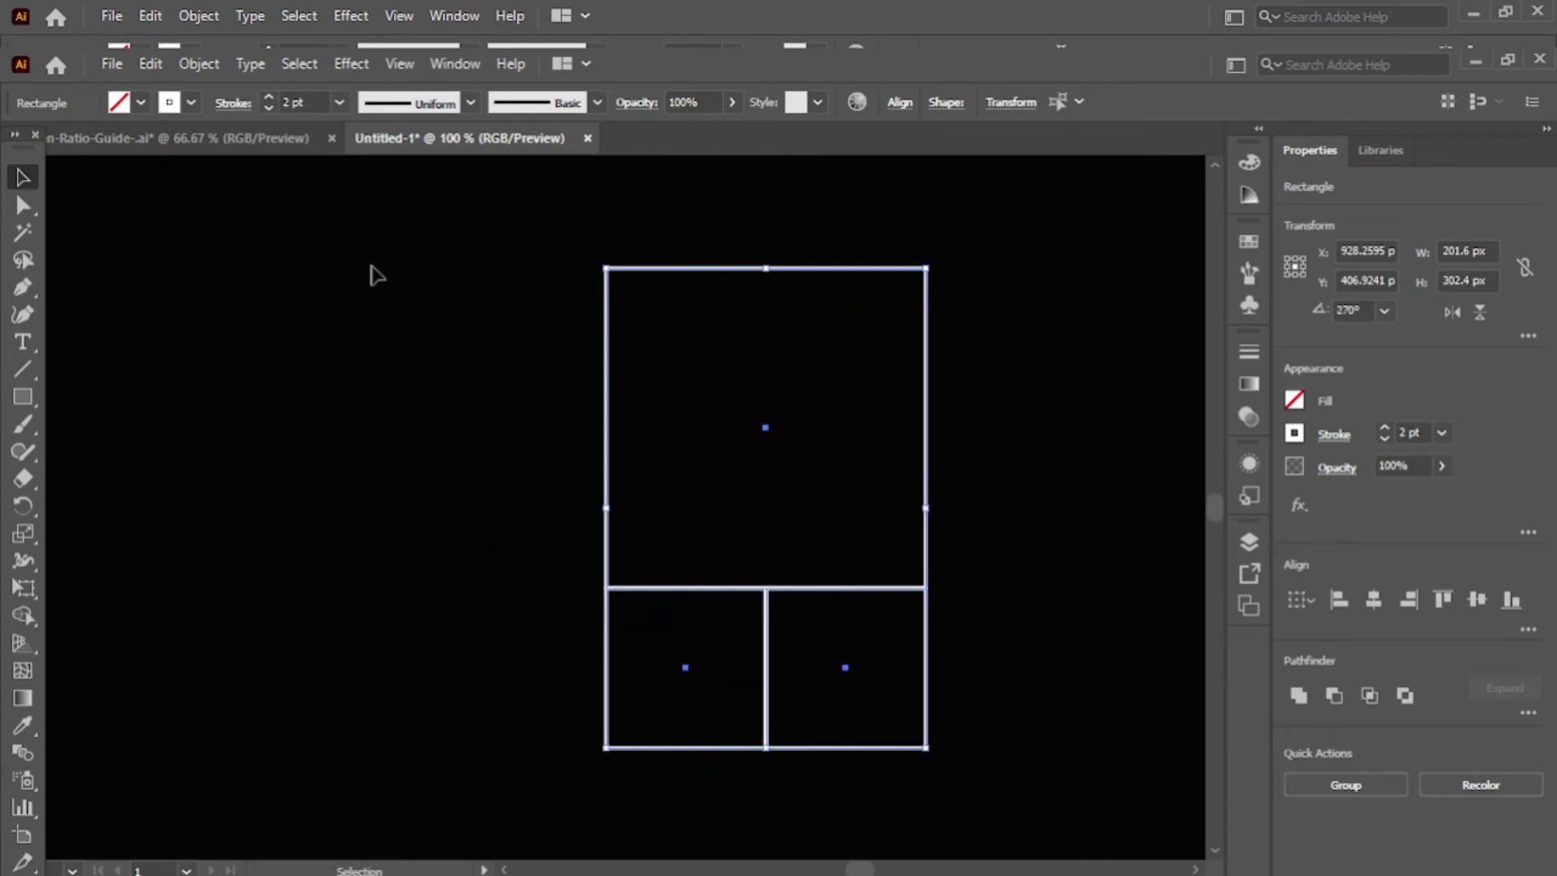
{"action": "left_click", "coordinate": [375, 276]}
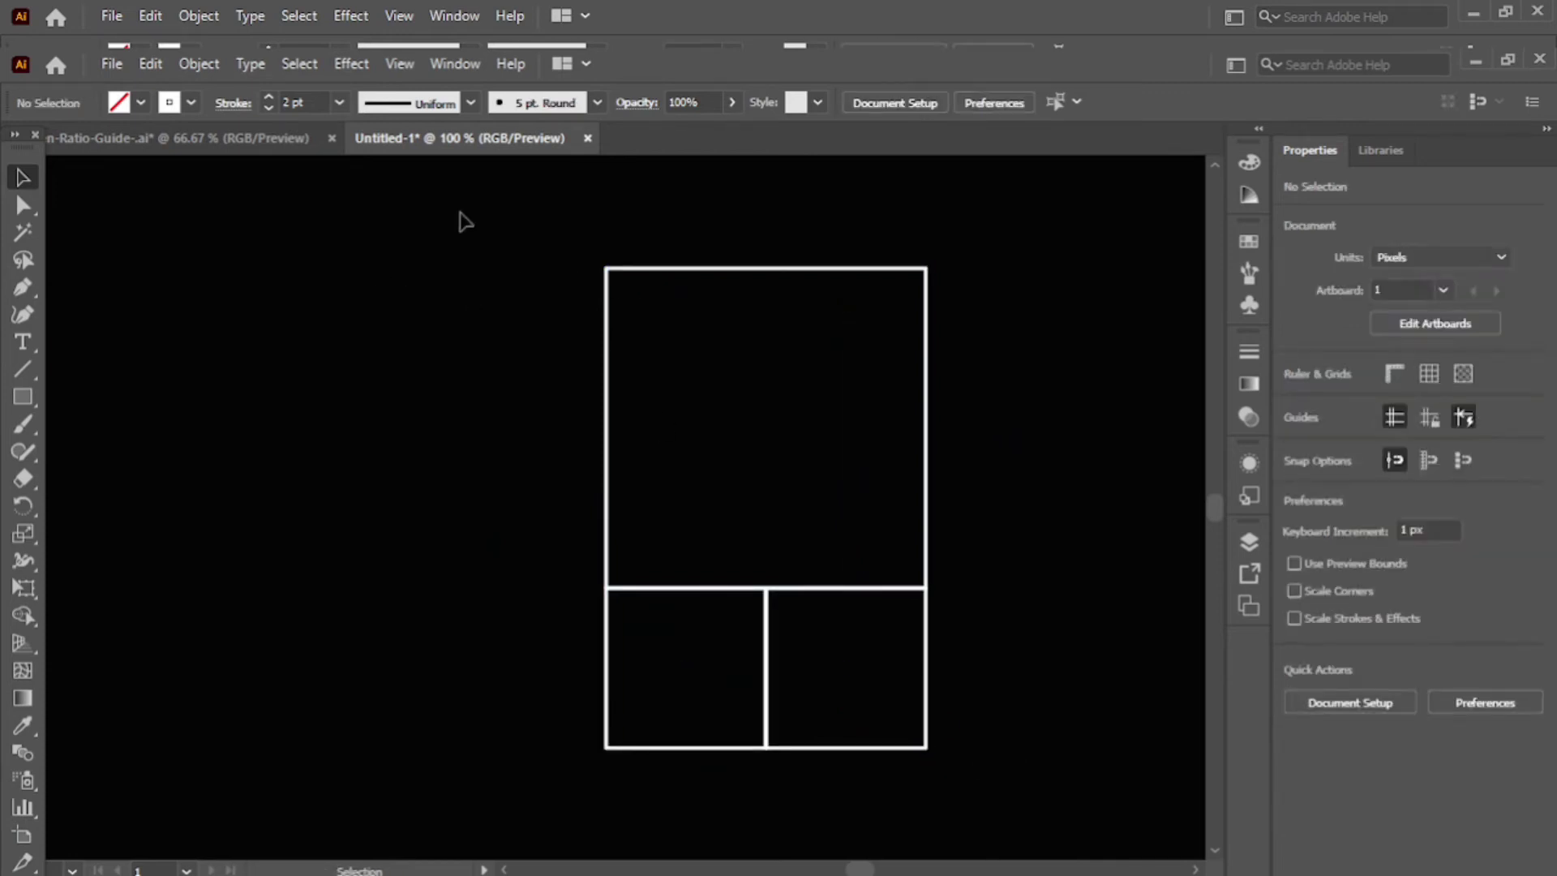
Add a 298.8 px square beside the set, then scale it down, centre it, and rotate it to portrait.
{"action": "left_click", "coordinate": [23, 401]}
{"action": "left_click_drag", "start_coordinate": [605, 268], "coordinate": [272, 741]}
{"action": "left_click", "coordinate": [18, 185]}
{"action": "left_click_drag", "start_coordinate": [115, 236], "coordinate": [932, 770]}
{"action": "left_click_drag", "start_coordinate": [924, 266], "coordinate": [568, 487]}
{"action": "left_click_drag", "start_coordinate": [400, 689], "coordinate": [896, 527]}
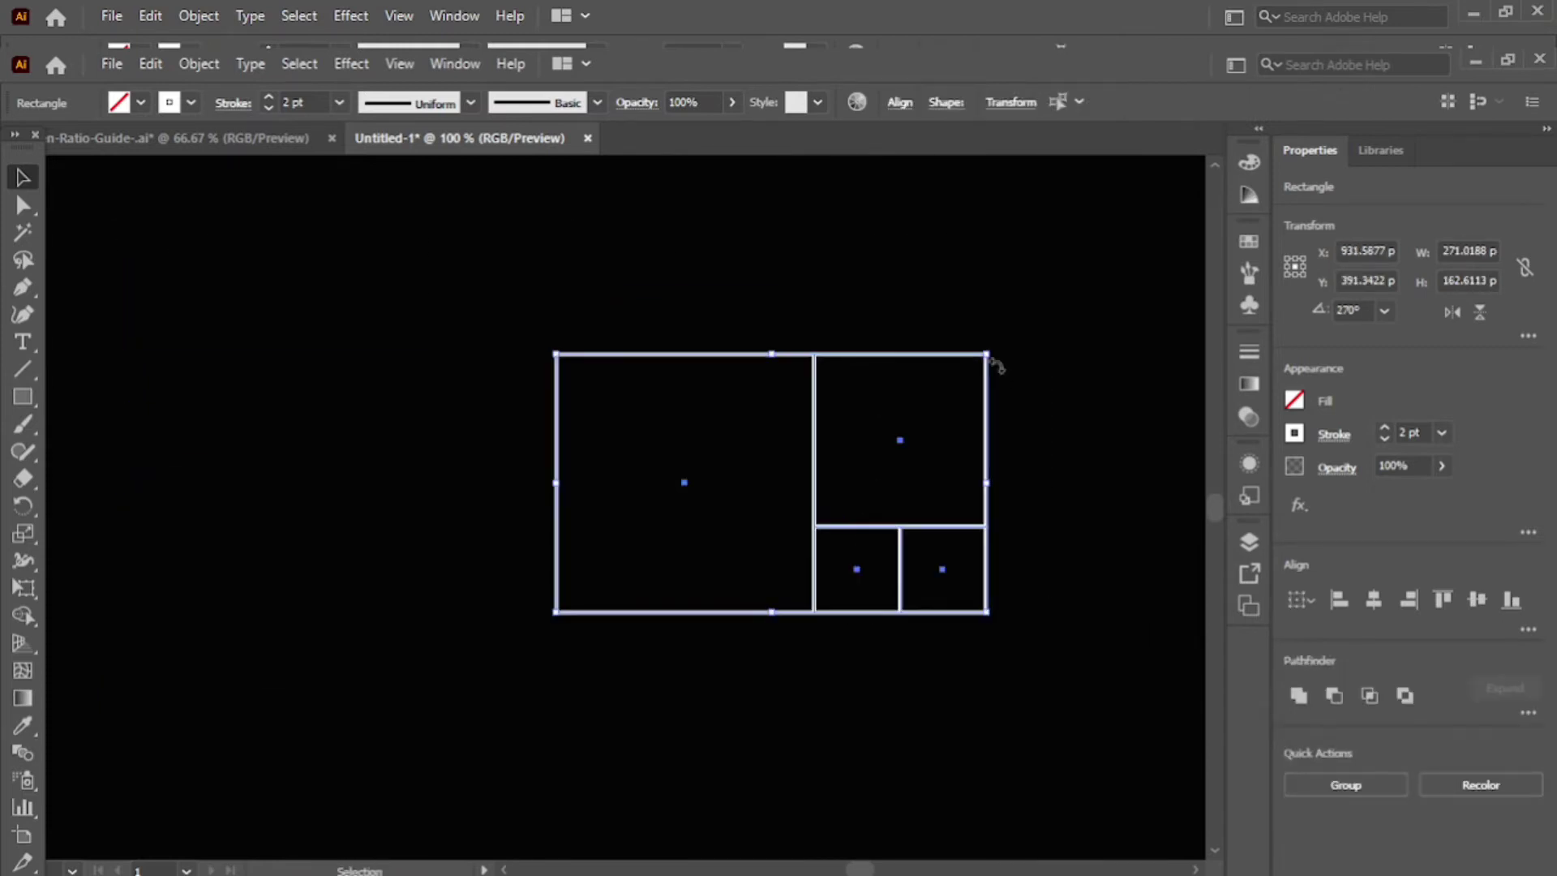
{"action": "left_click_drag", "start_coordinate": [994, 349], "coordinate": [994, 514]}
{"action": "left_click", "coordinate": [994, 515]}
Add a fifth square along the long side, then rotate the set a quarter turn and shrink it.
{"action": "key", "text": "m"}
{"action": "left_click_drag", "start_coordinate": [643, 268], "coordinate": [213, 697]}
{"action": "left_click", "coordinate": [23, 176]}
{"action": "left_click_drag", "start_coordinate": [149, 234], "coordinate": [961, 759]}
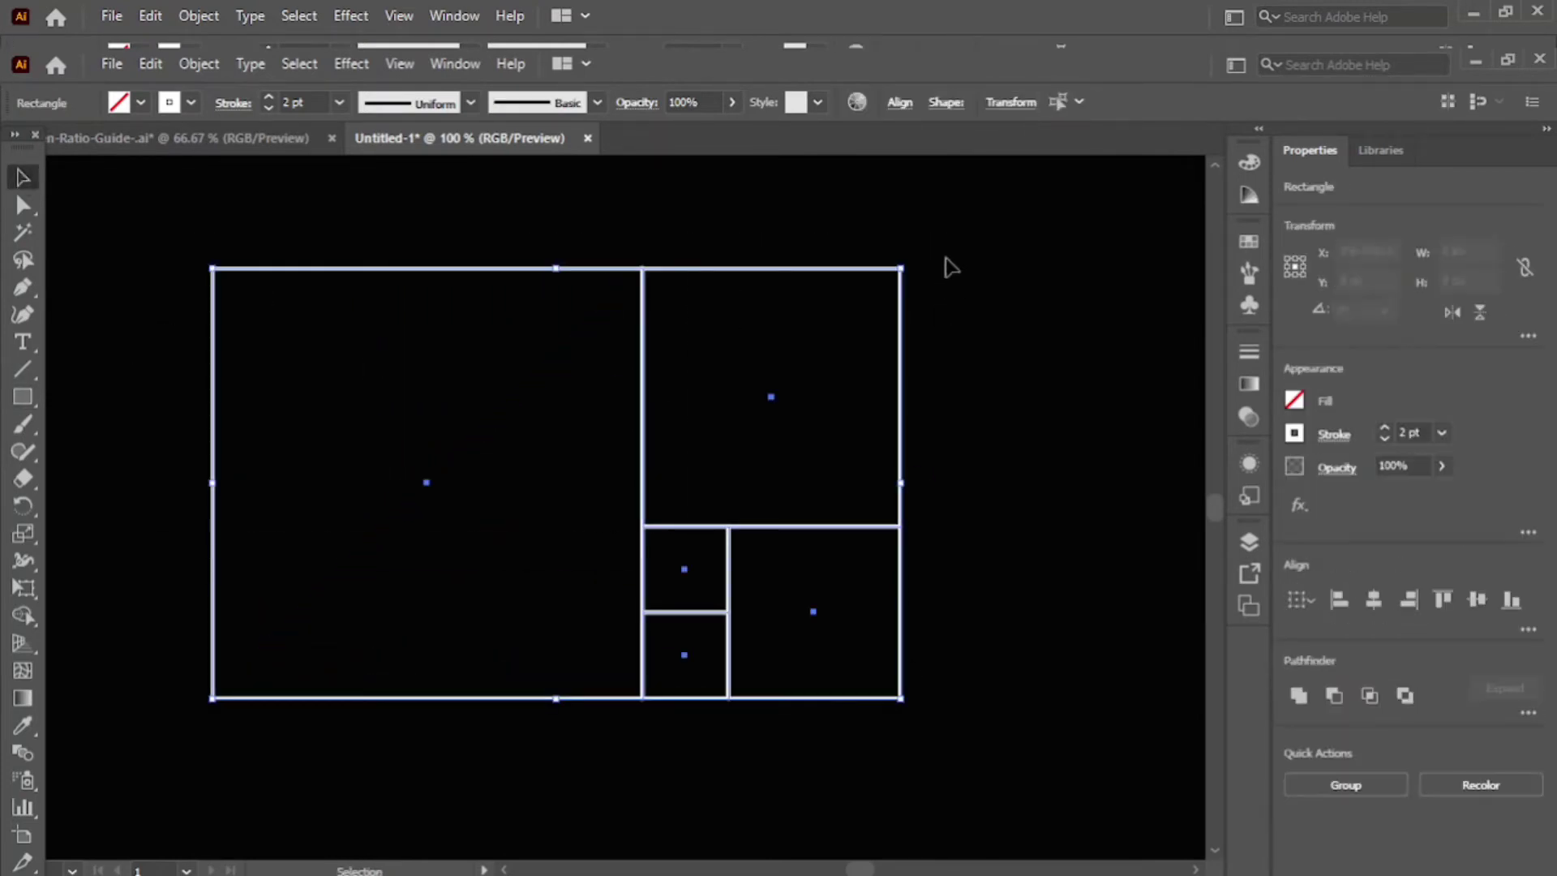
{"action": "left_click_drag", "start_coordinate": [910, 259], "coordinate": [612, 563]}
{"action": "left_click_drag", "start_coordinate": [497, 403], "coordinate": [788, 533]}
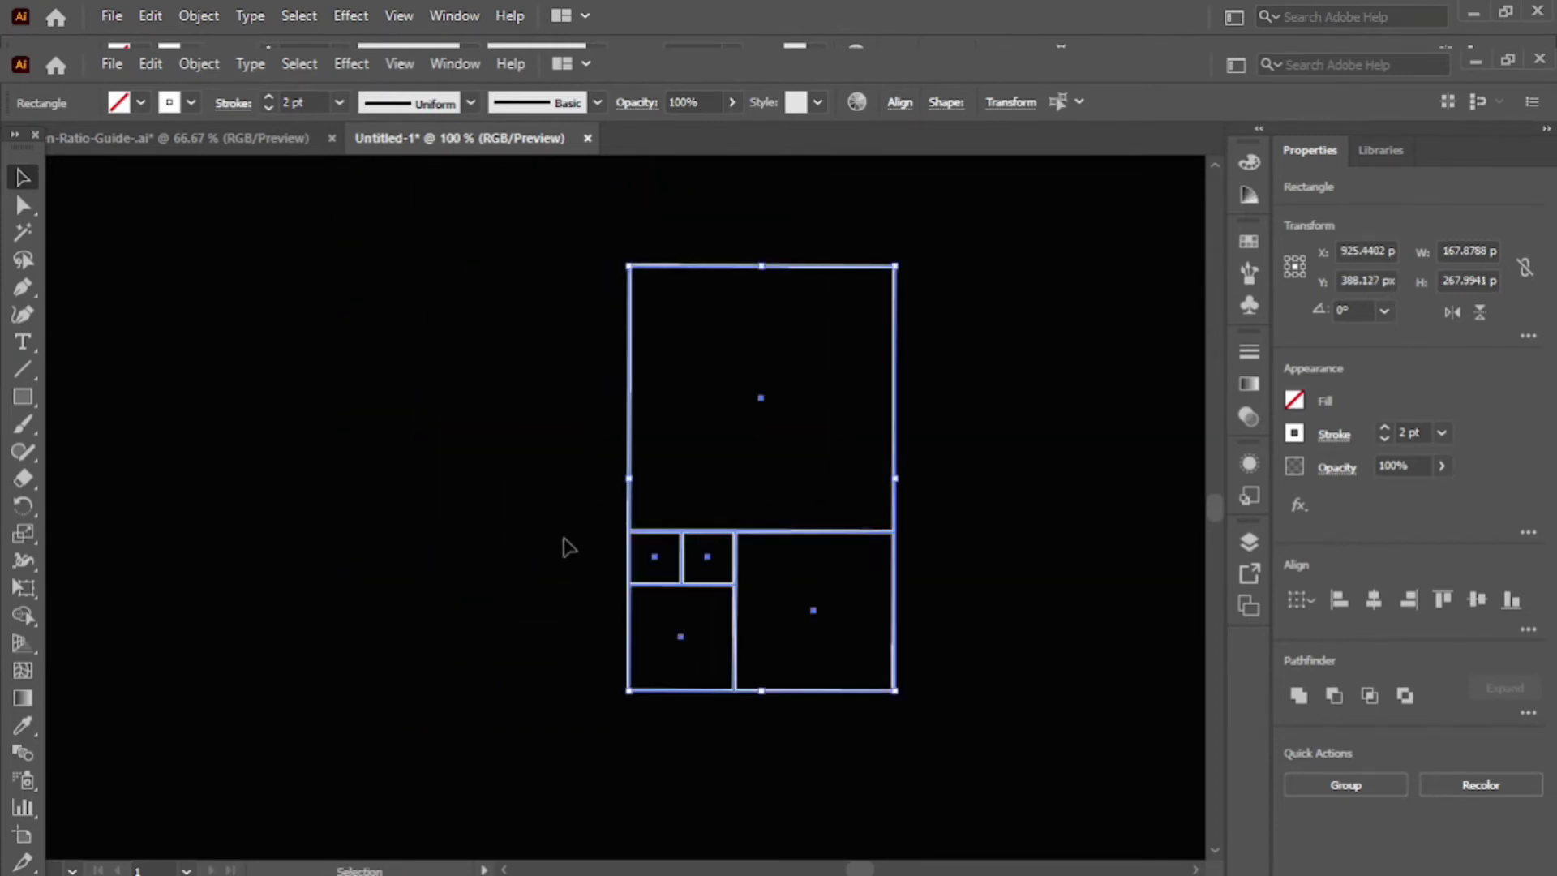
{"action": "left_click", "coordinate": [567, 548]}
Draw a 262.08 px square beside the arrangement and nudge it into alignment.
{"action": "left_click", "coordinate": [23, 397]}
{"action": "left_click_drag", "start_coordinate": [626, 268], "coordinate": [408, 692]}
{"action": "key", "text": "Up"}
{"action": "key", "text": "Right"}
{"action": "key", "text": "Right"}
{"action": "left_click", "coordinate": [22, 177]}
{"action": "left_click", "coordinate": [103, 240]}
Shrink the six squares proportionally, stand them upright, and move them into position.
{"action": "left_click_drag", "start_coordinate": [103, 240], "coordinate": [896, 783]}
{"action": "left_click", "coordinate": [555, 371]}
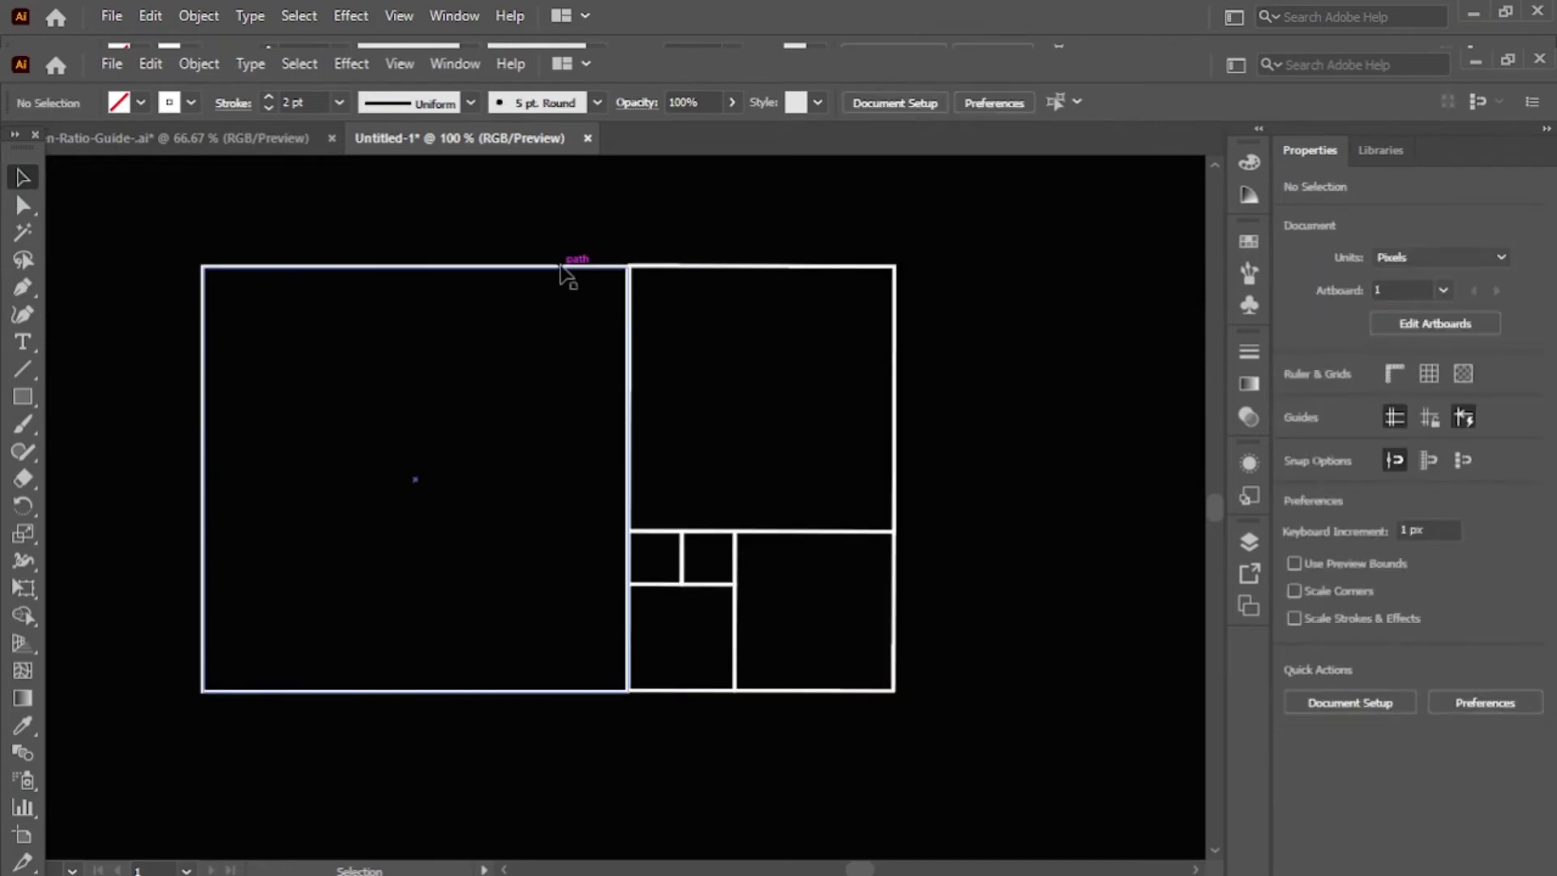
{"action": "left_click", "coordinate": [568, 266]}
{"action": "left_click_drag", "start_coordinate": [129, 229], "coordinate": [900, 696]}
{"action": "left_click_drag", "start_coordinate": [898, 260], "coordinate": [616, 702]}
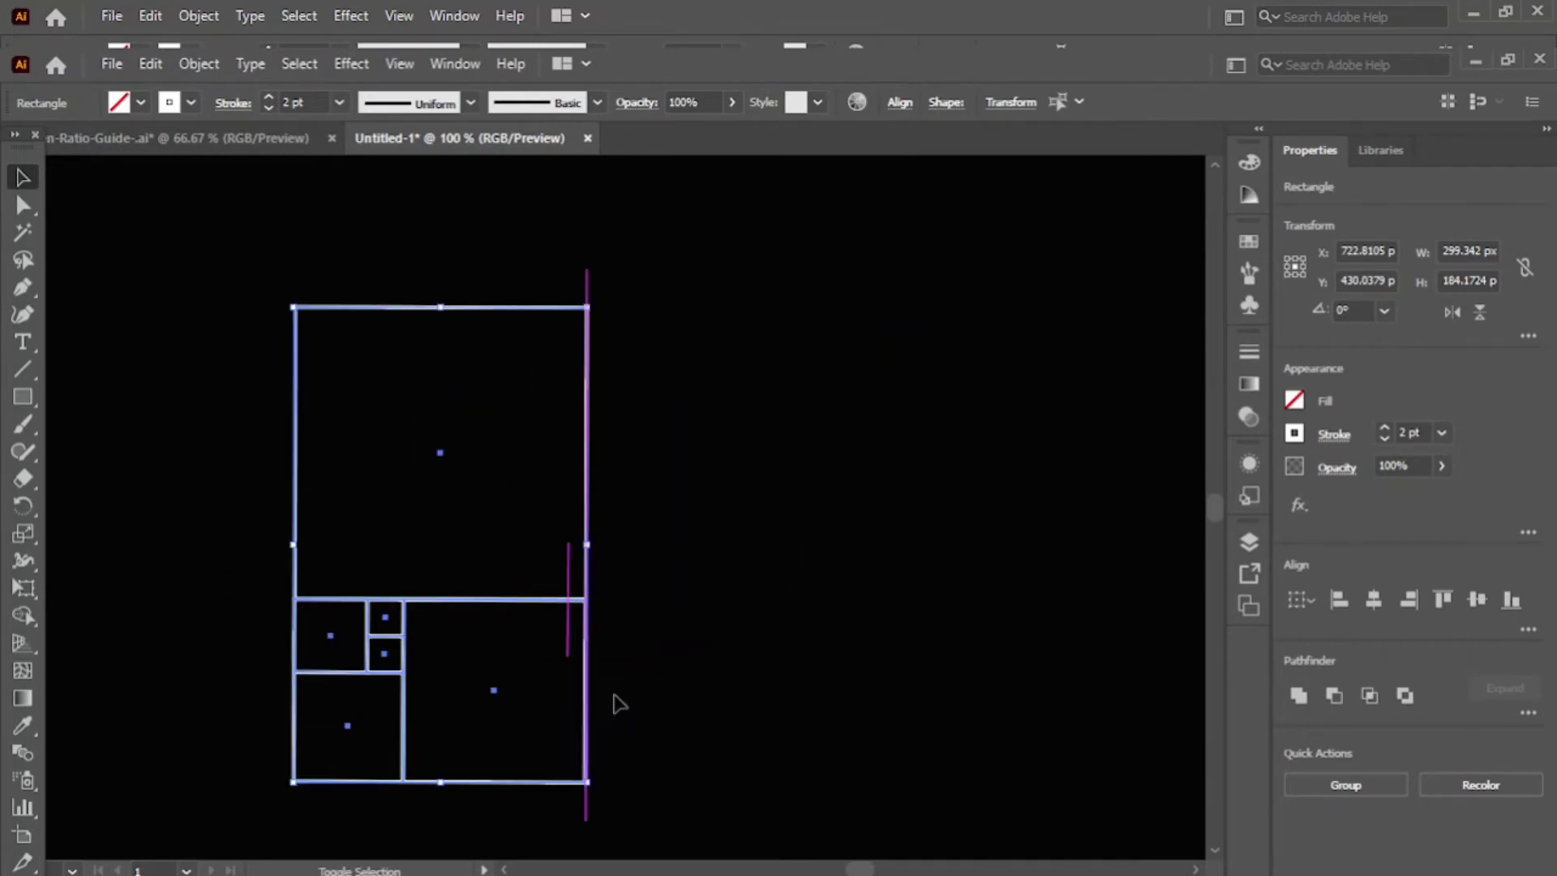
{"action": "mouse_move", "coordinate": [471, 606]}
{"action": "left_mouse_down"}
{"action": "mouse_move", "coordinate": [815, 562]}
{"action": "mouse_move", "coordinate": [468, 607]}
{"action": "left_mouse_up"}
{"action": "left_click_drag", "start_coordinate": [233, 306], "coordinate": [635, 790]}
{"action": "left_click_drag", "start_coordinate": [430, 614], "coordinate": [754, 588]}
{"action": "left_click", "coordinate": [753, 589]}
{"action": "left_click", "coordinate": [23, 397]}
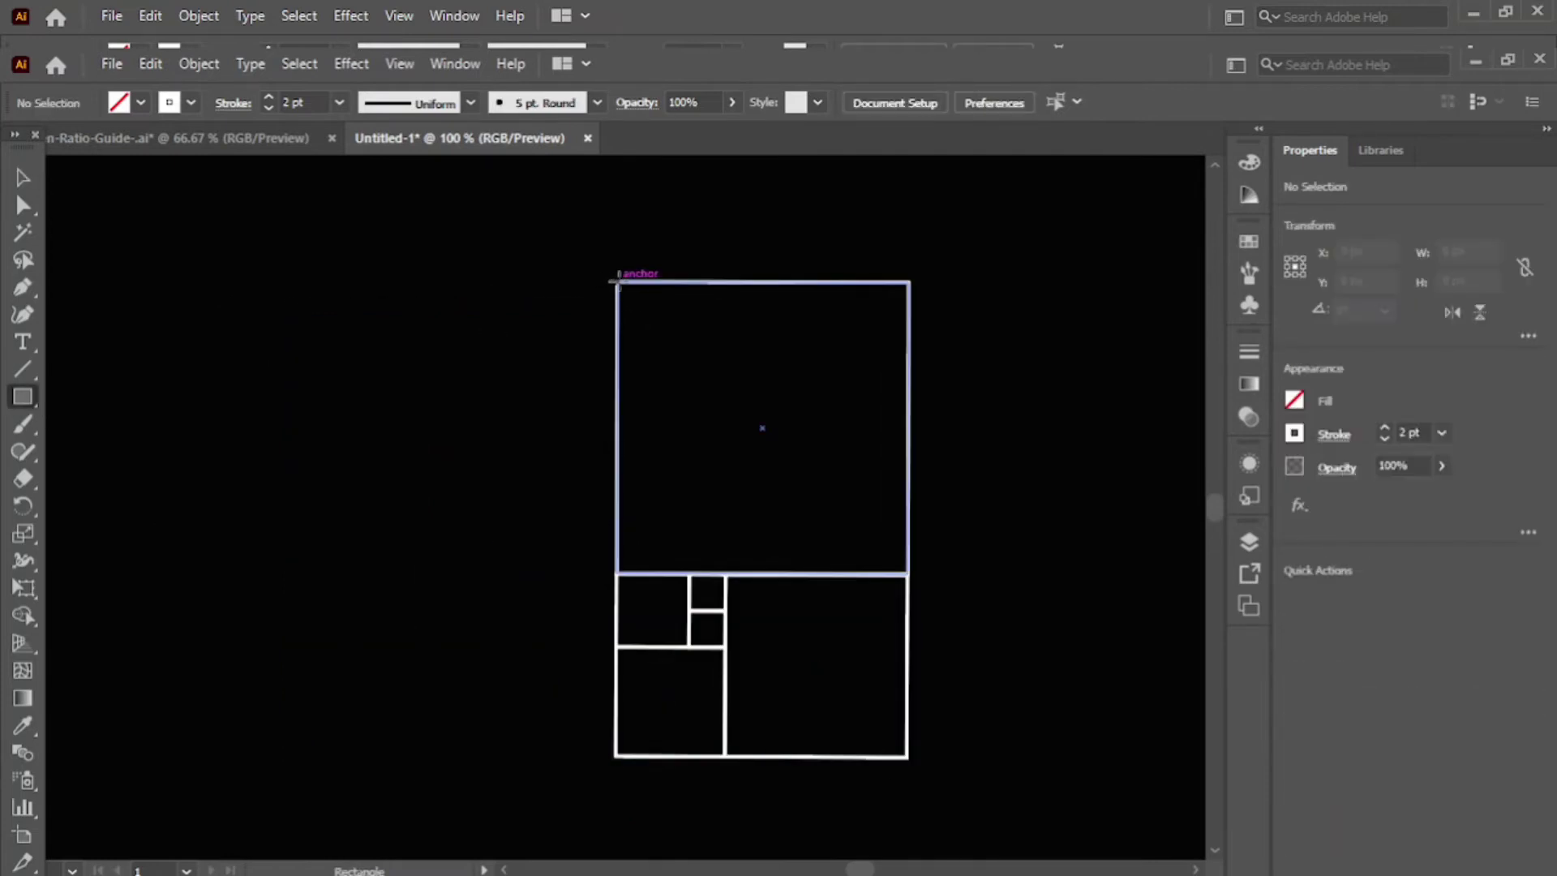
Add a 302.45 px square, then shrink the seven squares, rotate them to portrait, and move them up-right.
{"action": "left_click_drag", "start_coordinate": [619, 283], "coordinate": [385, 756]}
{"action": "key", "text": "Left"}
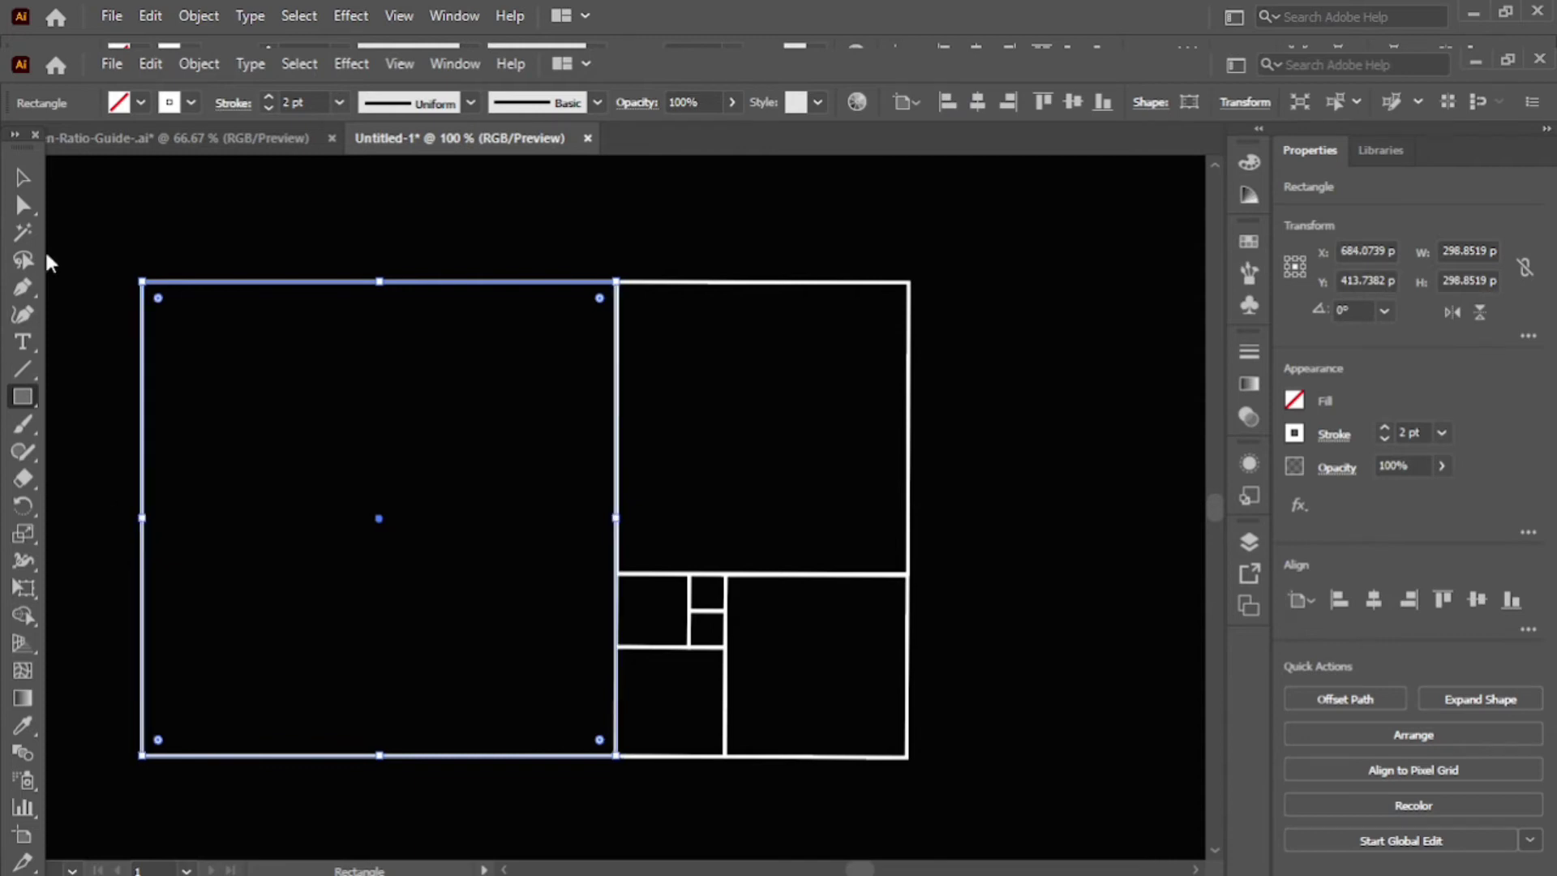
{"action": "left_click", "coordinate": [23, 177]}
{"action": "left_click_drag", "start_coordinate": [94, 249], "coordinate": [933, 732]}
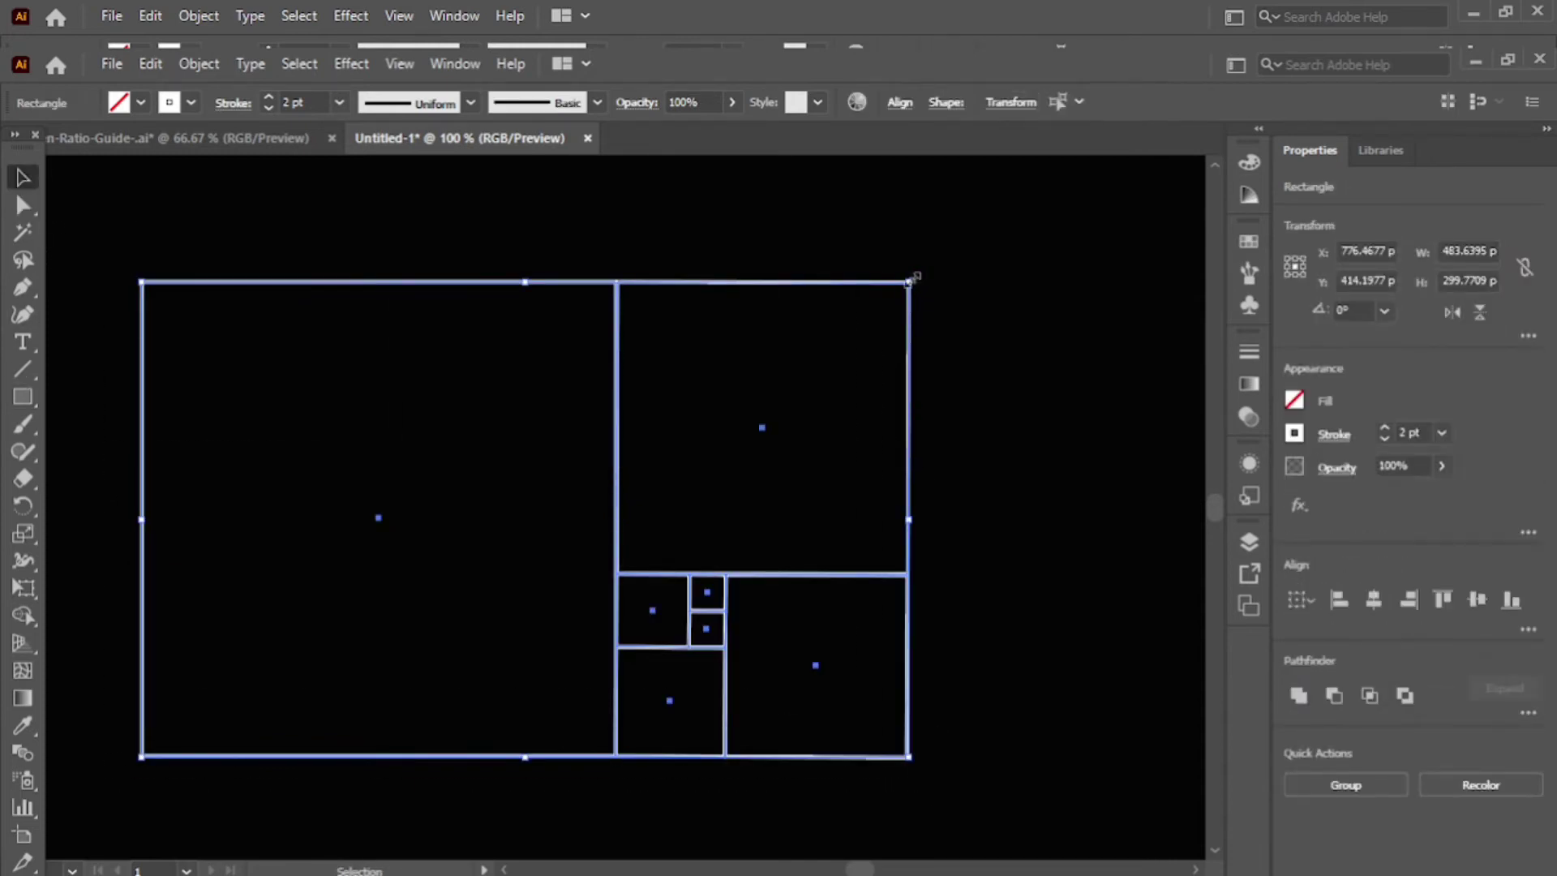
{"action": "left_click_drag", "start_coordinate": [908, 282], "coordinate": [702, 523]}
{"action": "left_click_drag", "start_coordinate": [549, 535], "coordinate": [496, 779]}
{"action": "left_click_drag", "start_coordinate": [296, 693], "coordinate": [742, 545]}
{"action": "left_click", "coordinate": [156, 430]}
Draw a 241.04 px square on the left side and select all eight squares.
{"action": "key", "text": "m"}
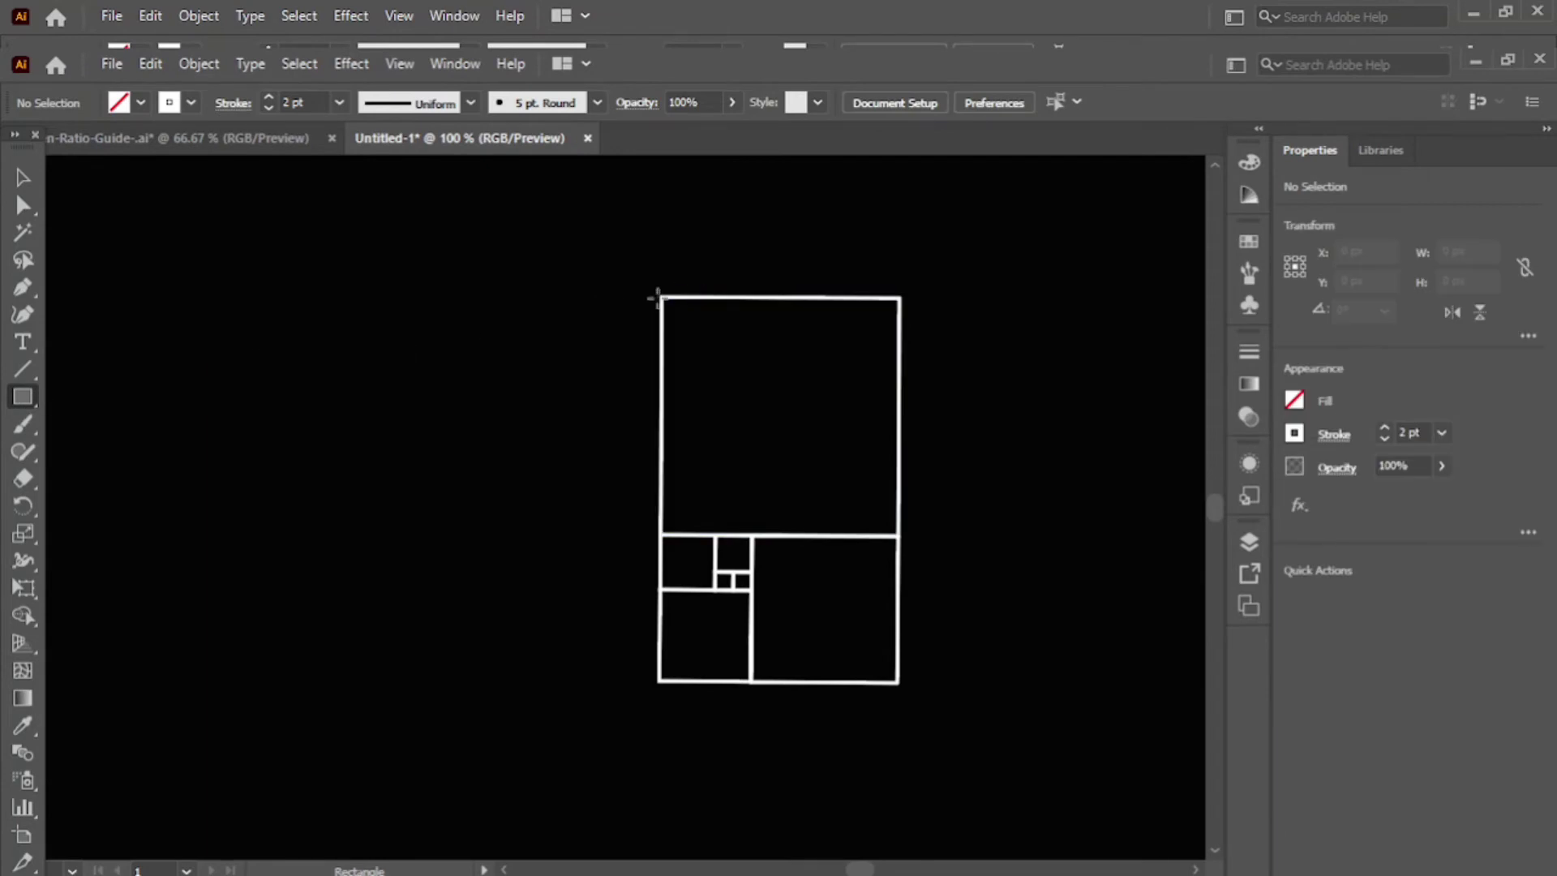
{"action": "left_click_drag", "start_coordinate": [661, 297], "coordinate": [397, 679]}
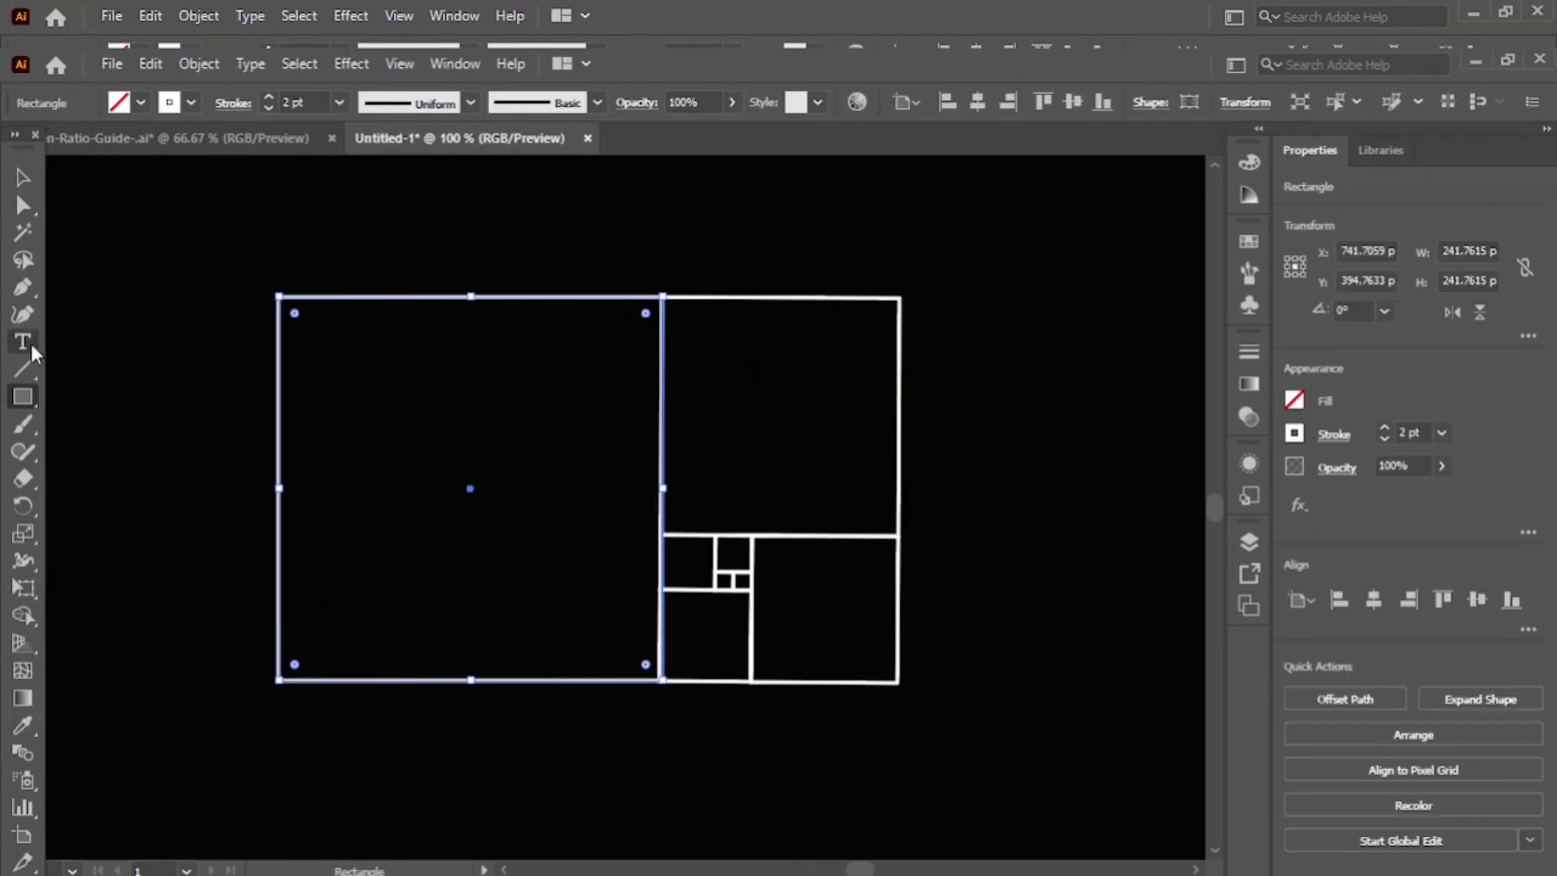
{"action": "left_click", "coordinate": [18, 175]}
{"action": "left_click", "coordinate": [376, 386]}
{"action": "left_click_drag", "start_coordinate": [202, 260], "coordinate": [1023, 720]}
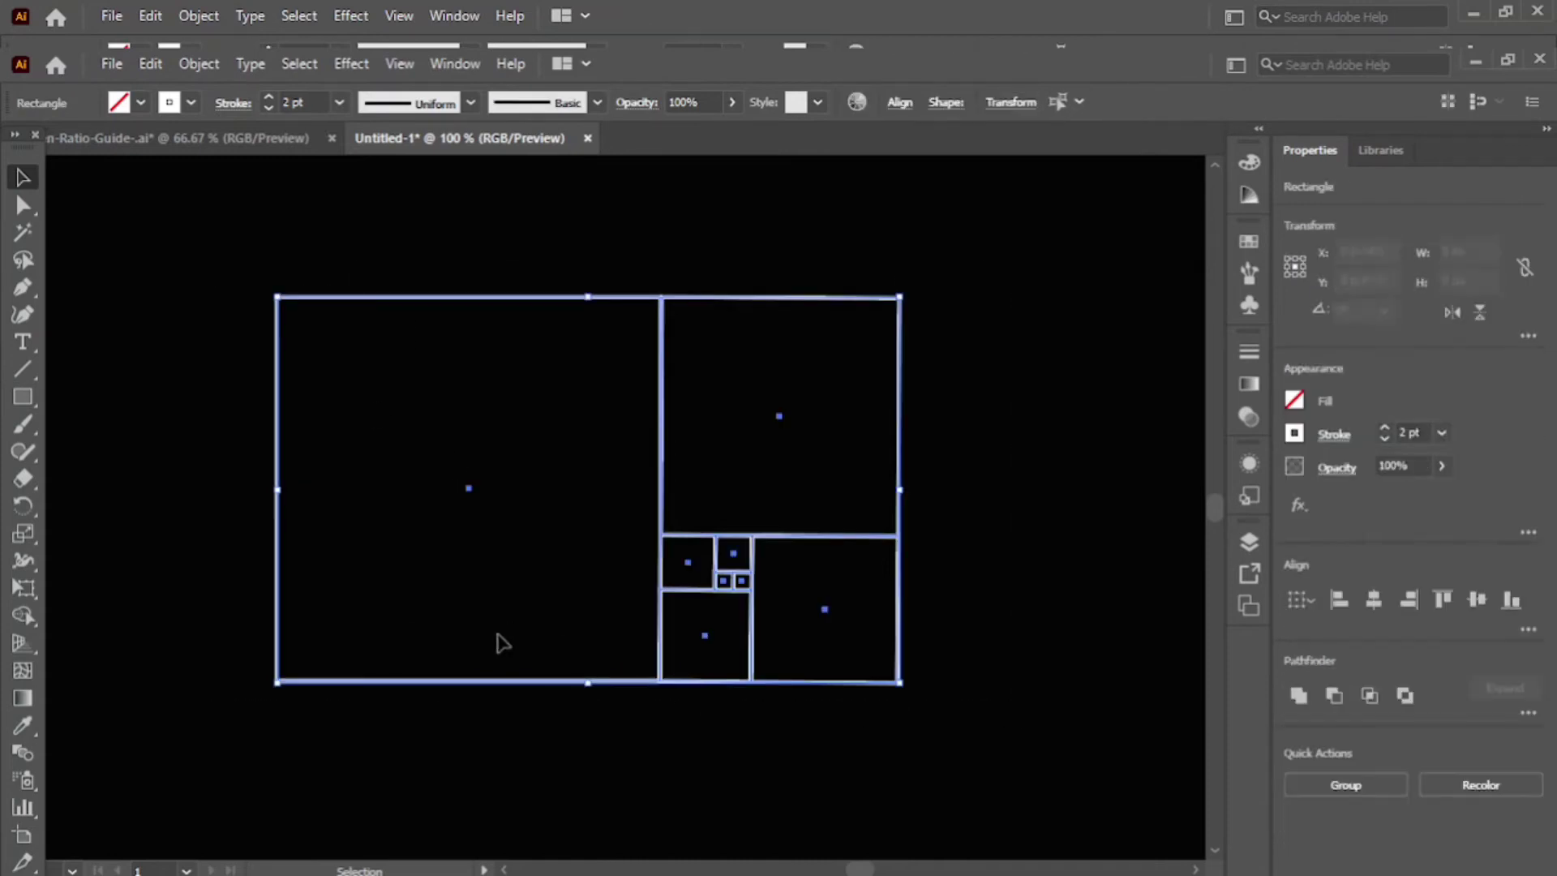
Pick the Ellipse Tool from the shape flyout, then deselect the finished grid.
{"action": "left_click", "coordinate": [35, 397]}
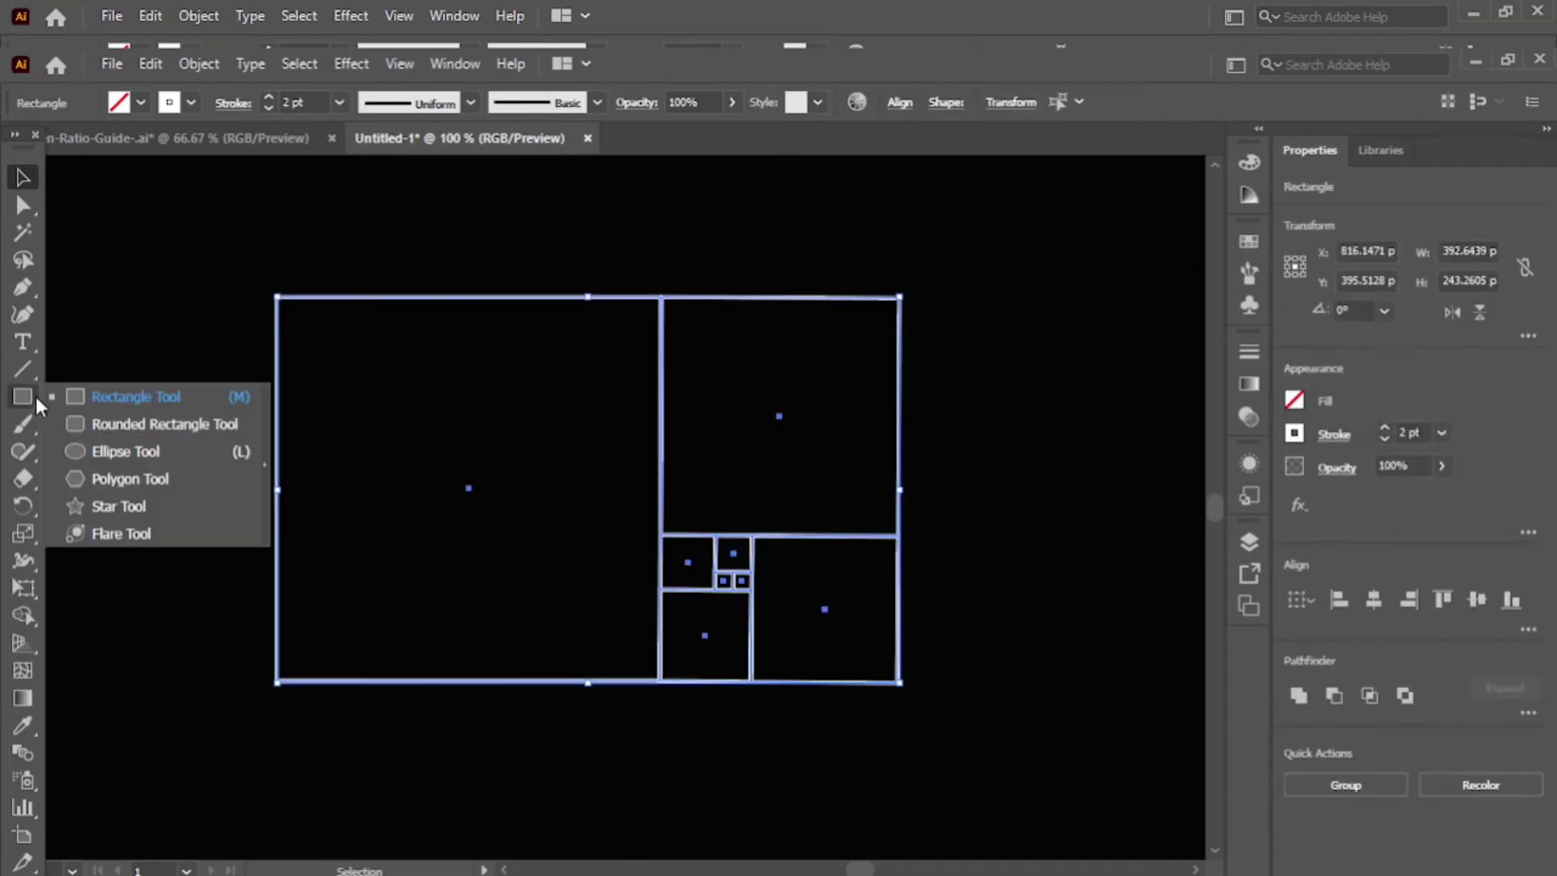
{"action": "left_click", "coordinate": [129, 451]}
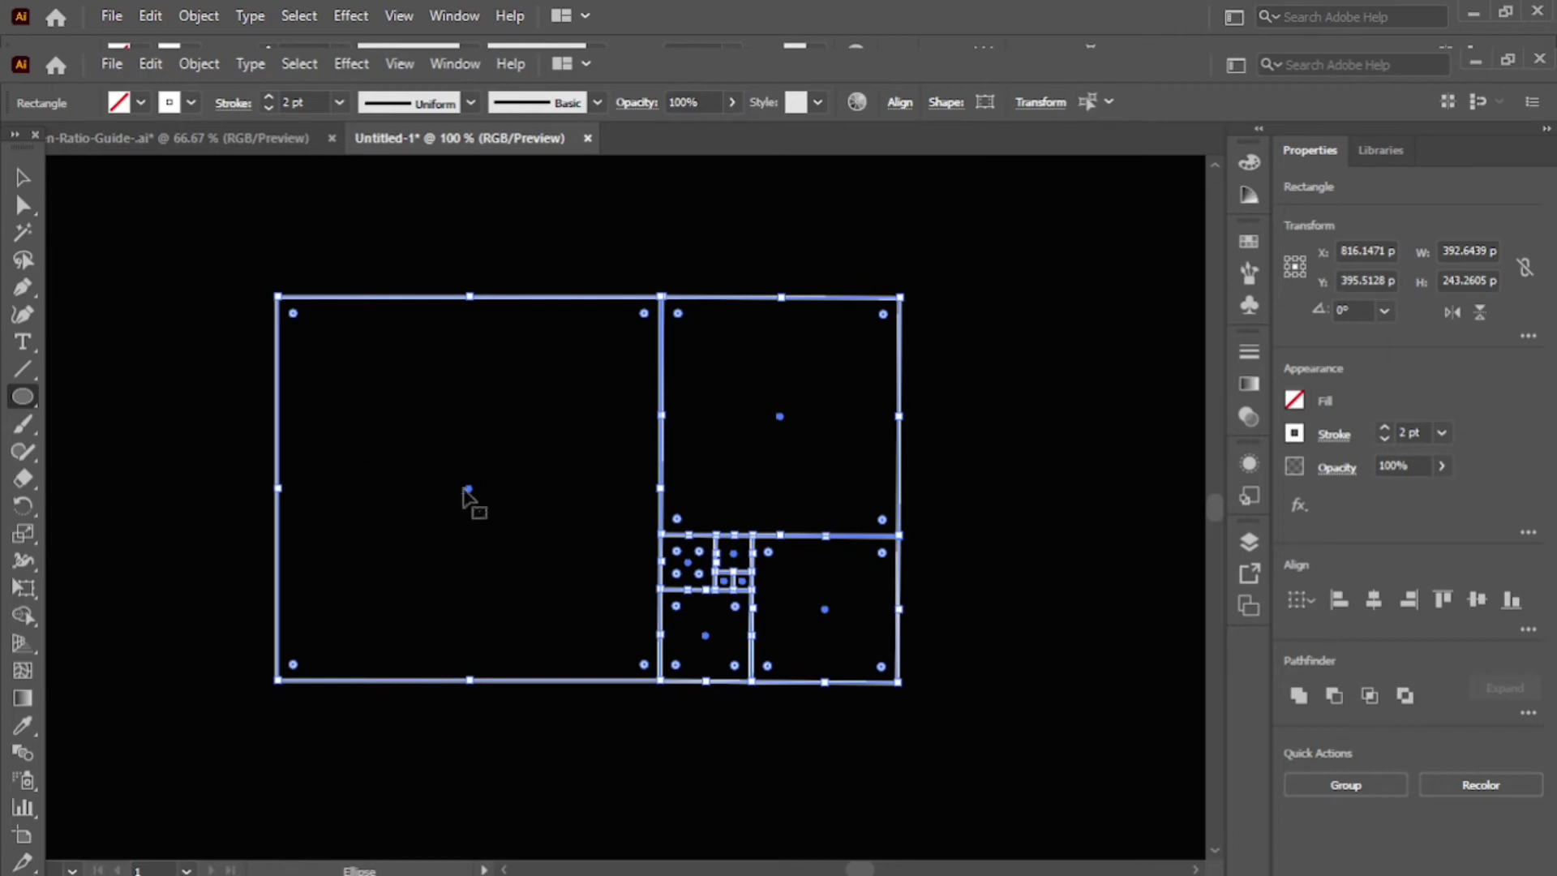
{"action": "left_click", "coordinate": [18, 180]}
{"action": "left_click", "coordinate": [139, 298]}
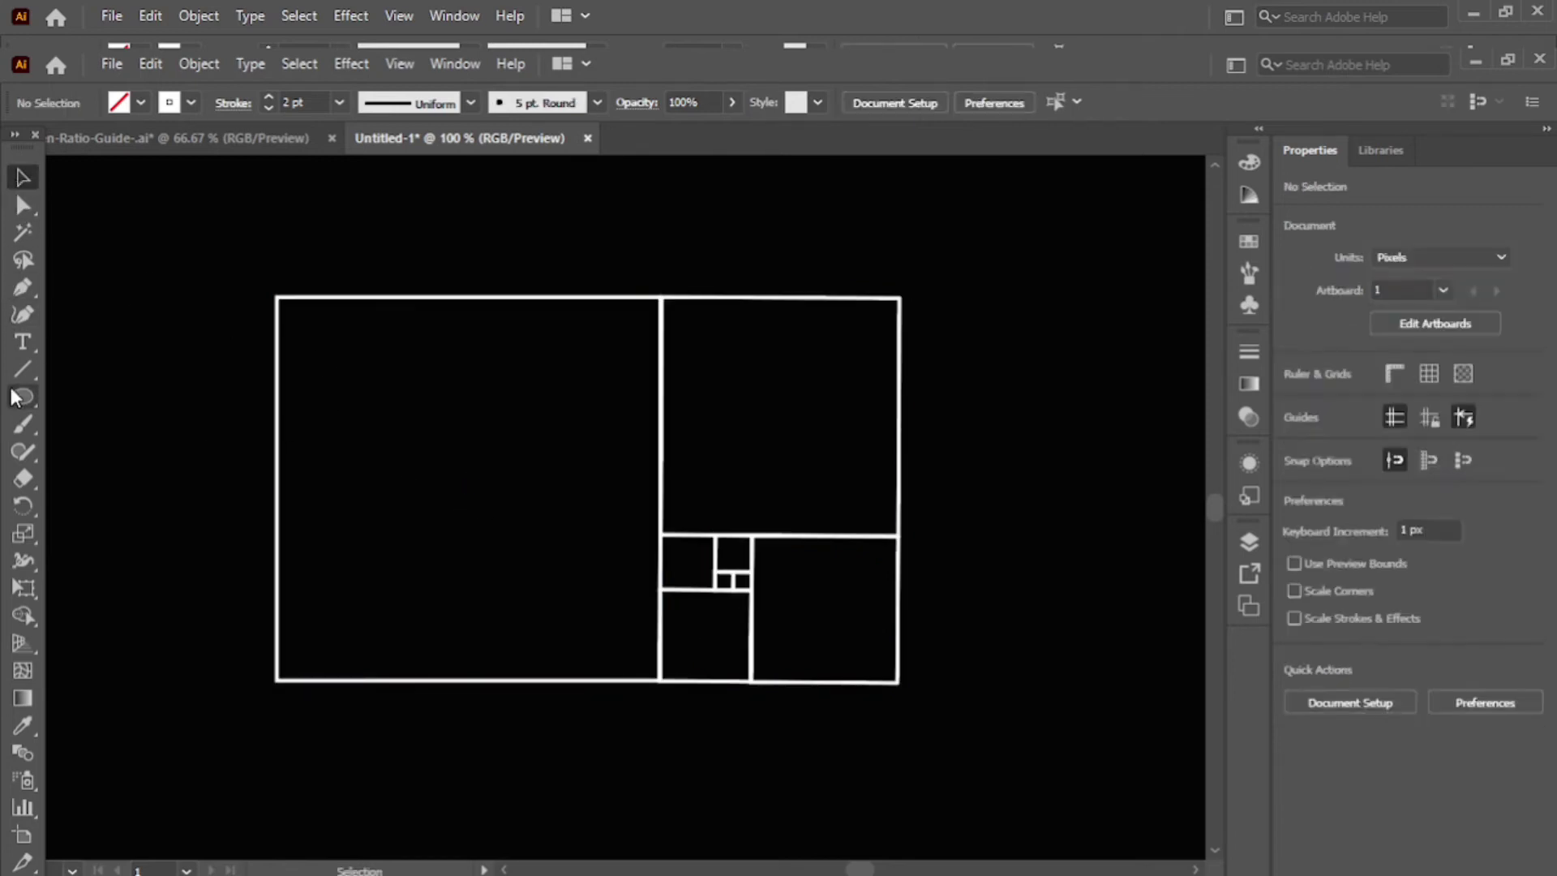
Draw inscribed circles in the large left, upper-right and lower-right squares.
{"action": "left_click", "coordinate": [28, 398]}
{"action": "left_click", "coordinate": [142, 450]}
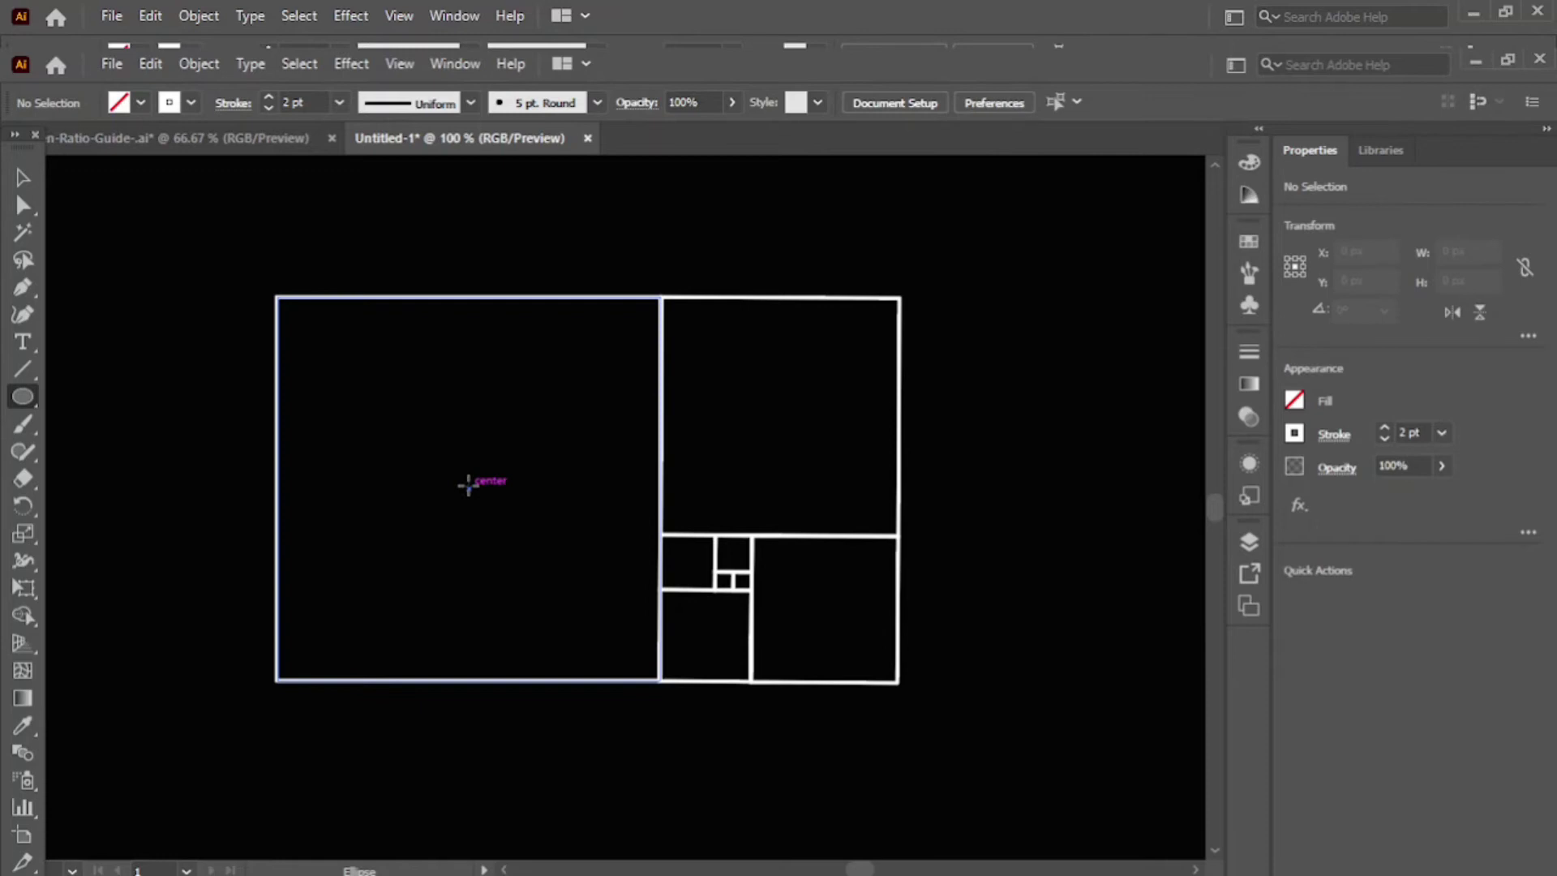
{"action": "mouse_move", "coordinate": [468, 488]}
{"action": "left_mouse_down"}
{"action": "mouse_move", "coordinate": [584, 678]}
{"action": "mouse_move", "coordinate": [549, 582]}
{"action": "left_mouse_up"}
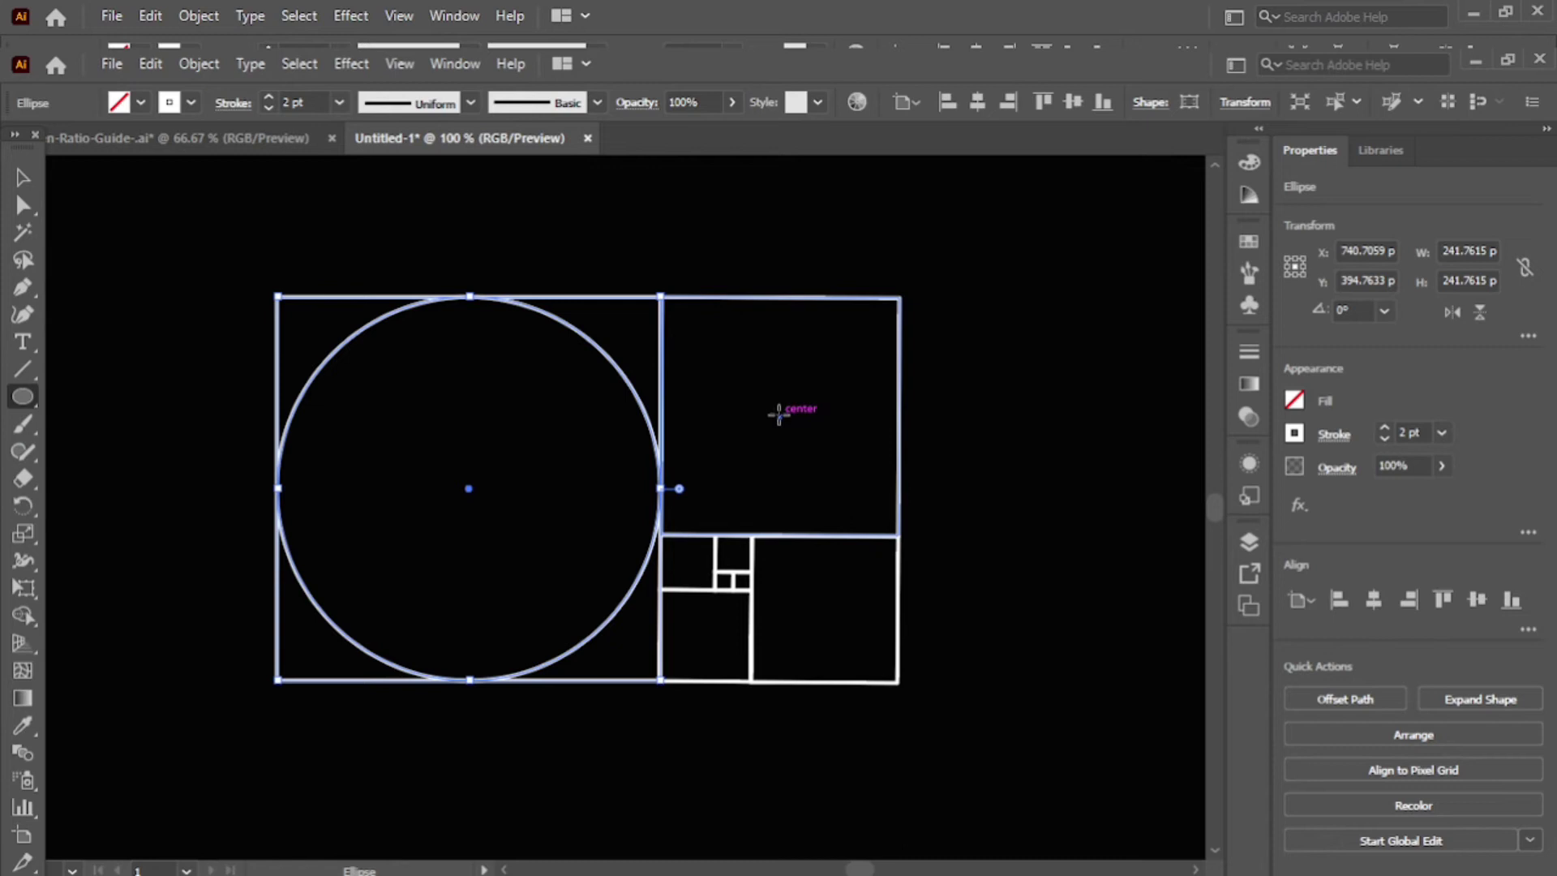
{"action": "left_click_drag", "start_coordinate": [781, 416], "coordinate": [861, 531]}
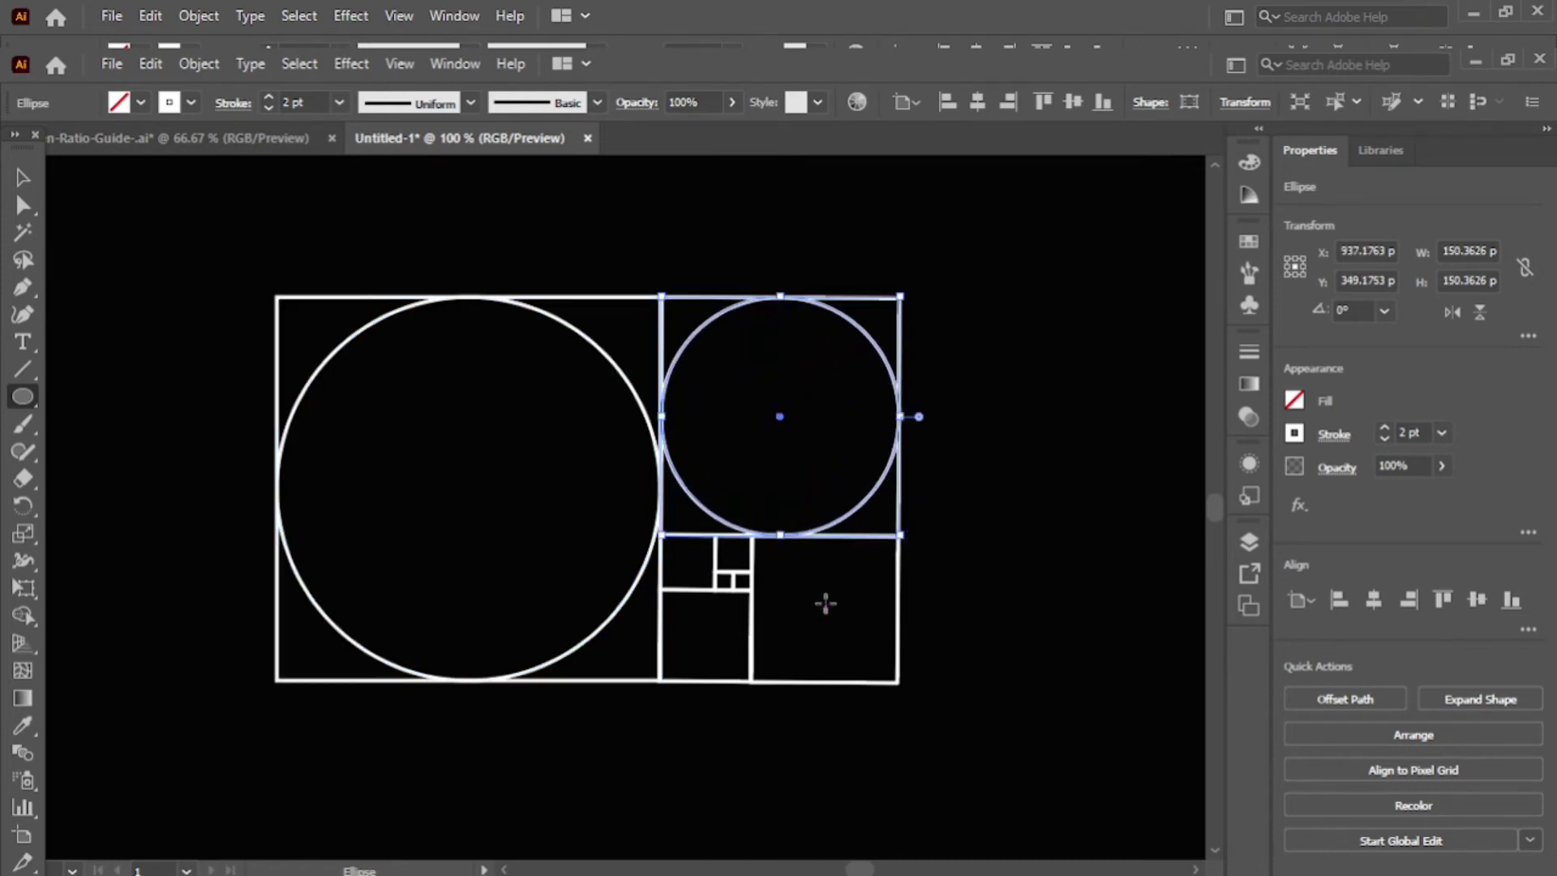
{"action": "left_click_drag", "start_coordinate": [826, 609], "coordinate": [891, 681]}
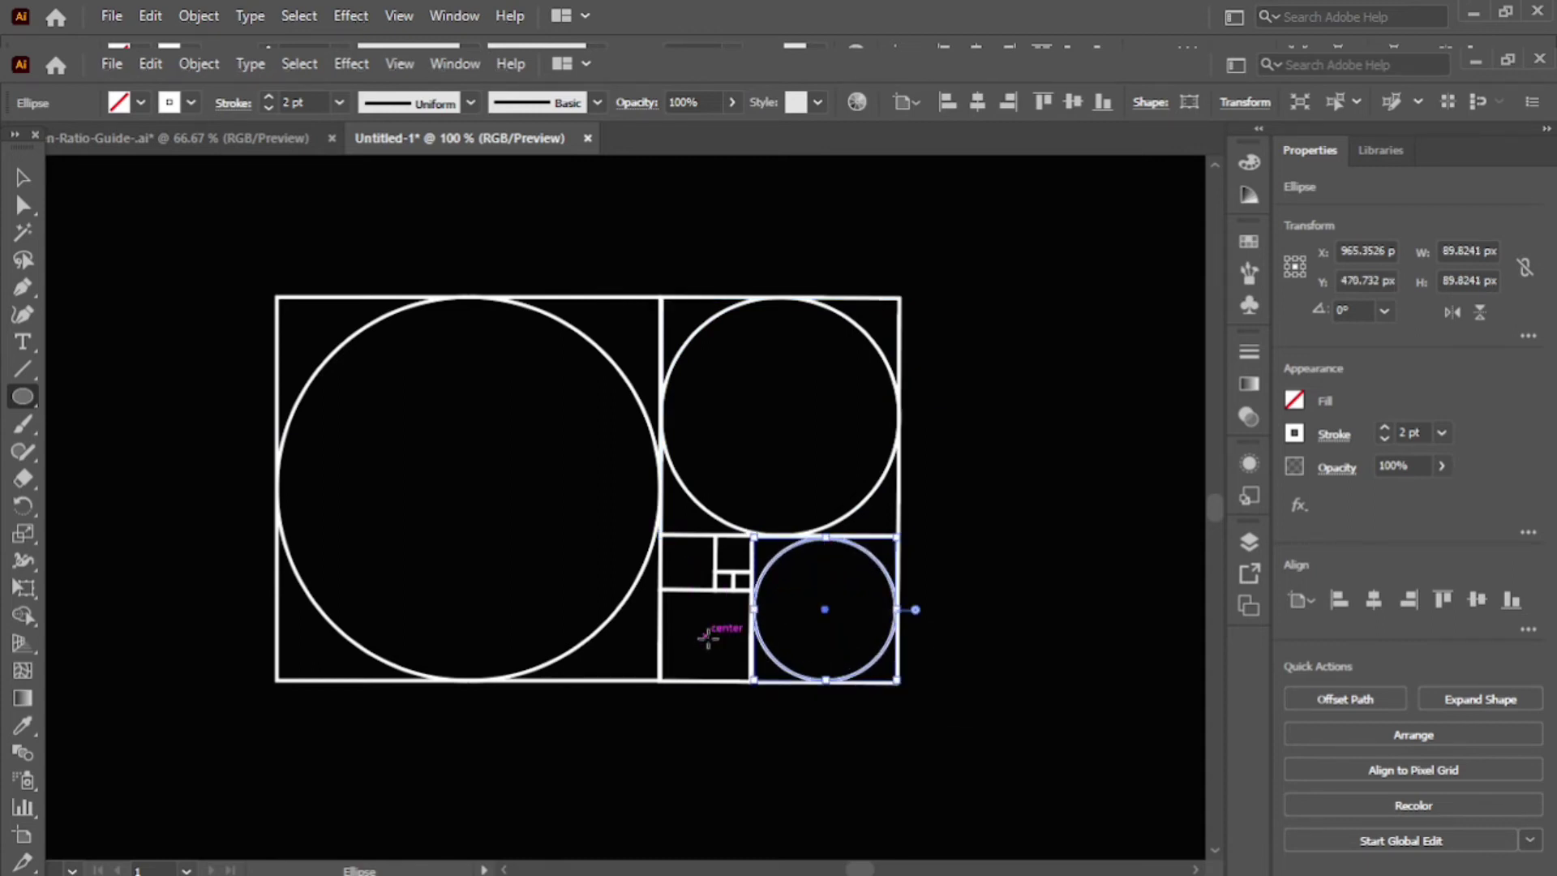
Draw circles in the three smallest squares, deselect, and return the view to 100%.
{"action": "mouse_move", "coordinate": [708, 636]}
{"action": "left_mouse_down"}
{"action": "mouse_move", "coordinate": [742, 649]}
{"action": "mouse_move", "coordinate": [743, 683]}
{"action": "left_mouse_up"}
{"action": "left_click_drag", "start_coordinate": [689, 562], "coordinate": [708, 585]}
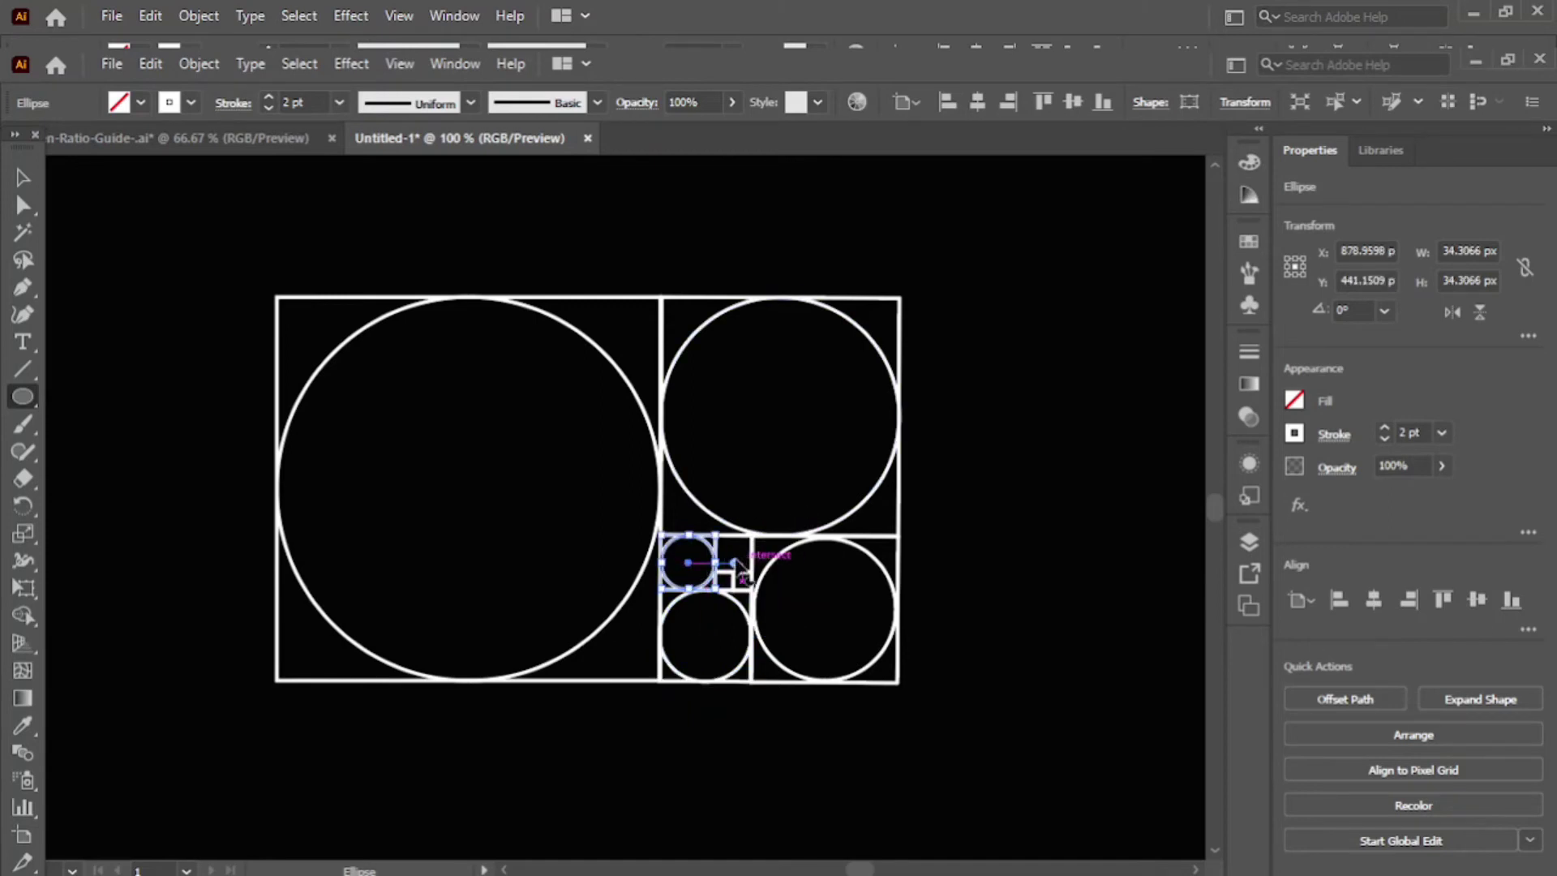
{"action": "scroll", "coordinate": [730, 561], "scroll_direction": "up", "scroll_amount": 1}
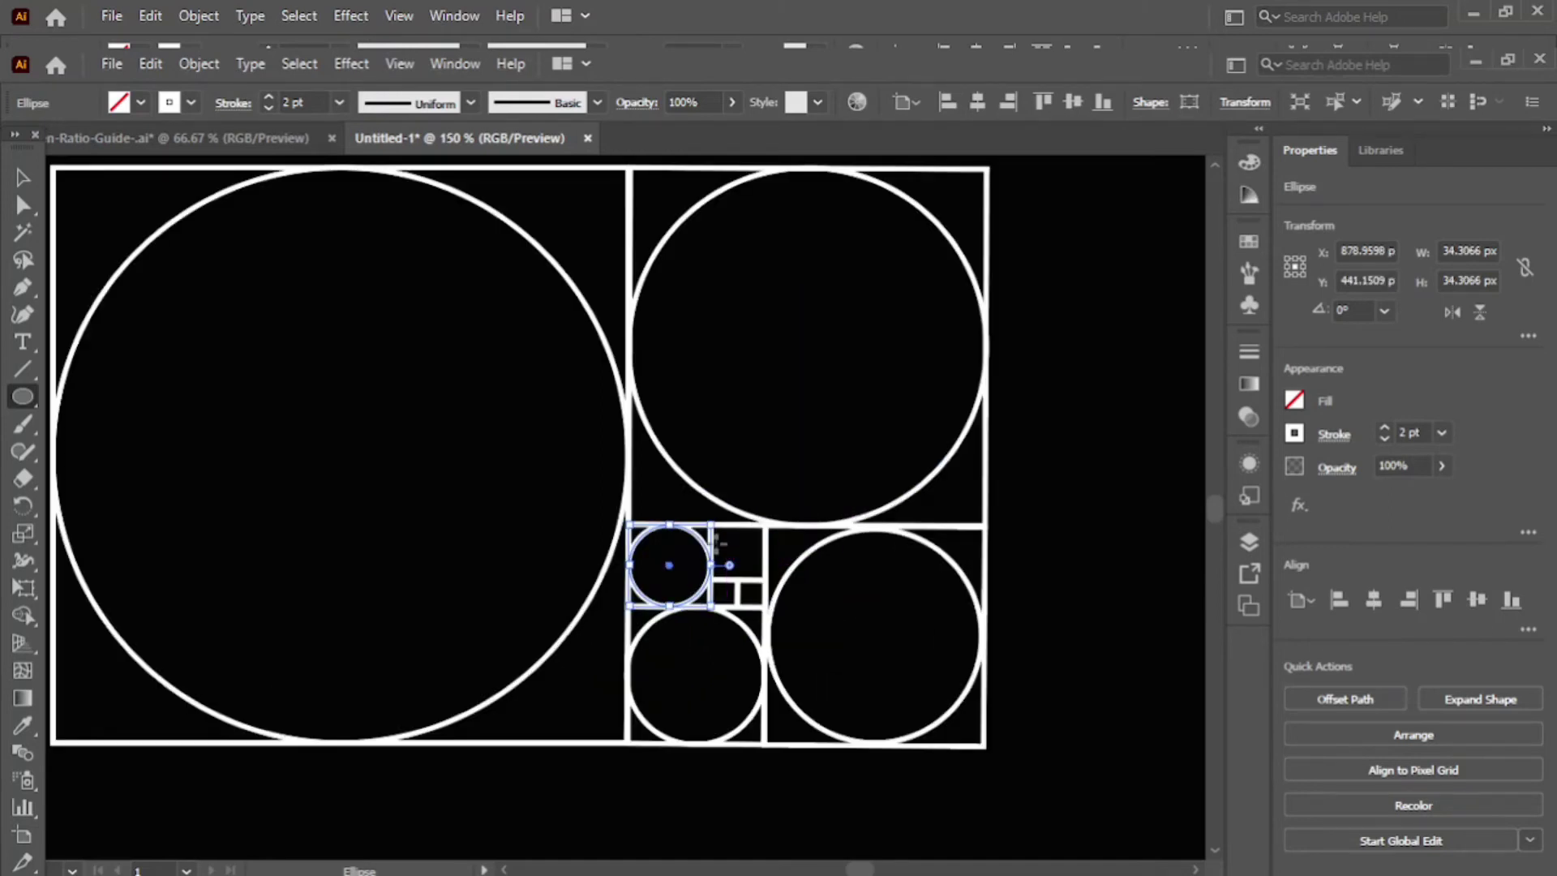
{"action": "left_click_drag", "start_coordinate": [737, 551], "coordinate": [764, 578]}
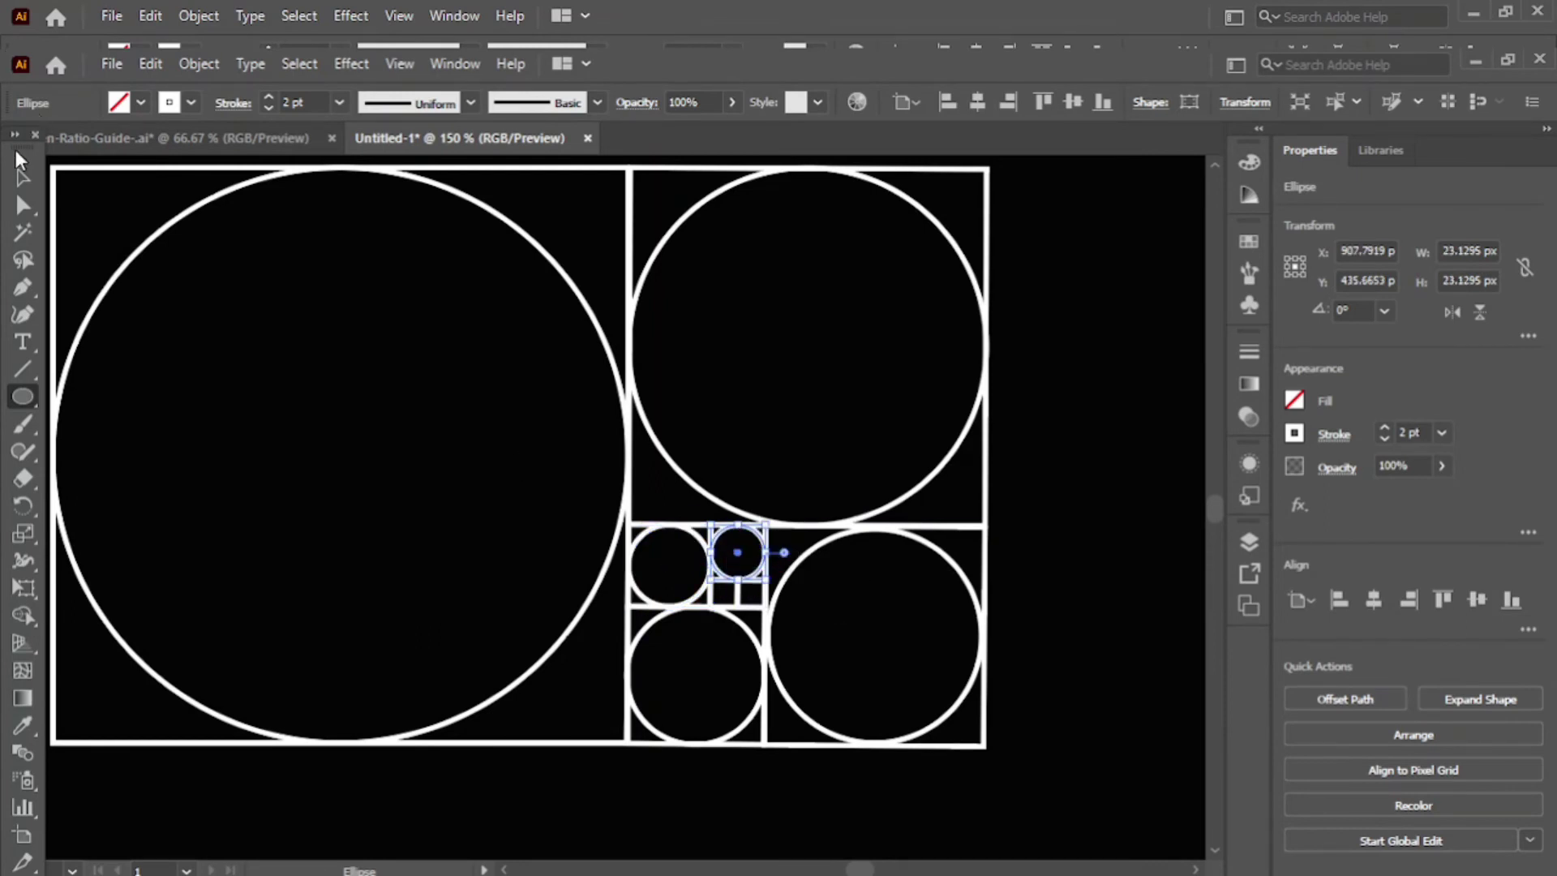
{"action": "left_click", "coordinate": [23, 177]}
{"action": "left_click", "coordinate": [1047, 624]}
{"action": "key", "text": "ctrl+1"}
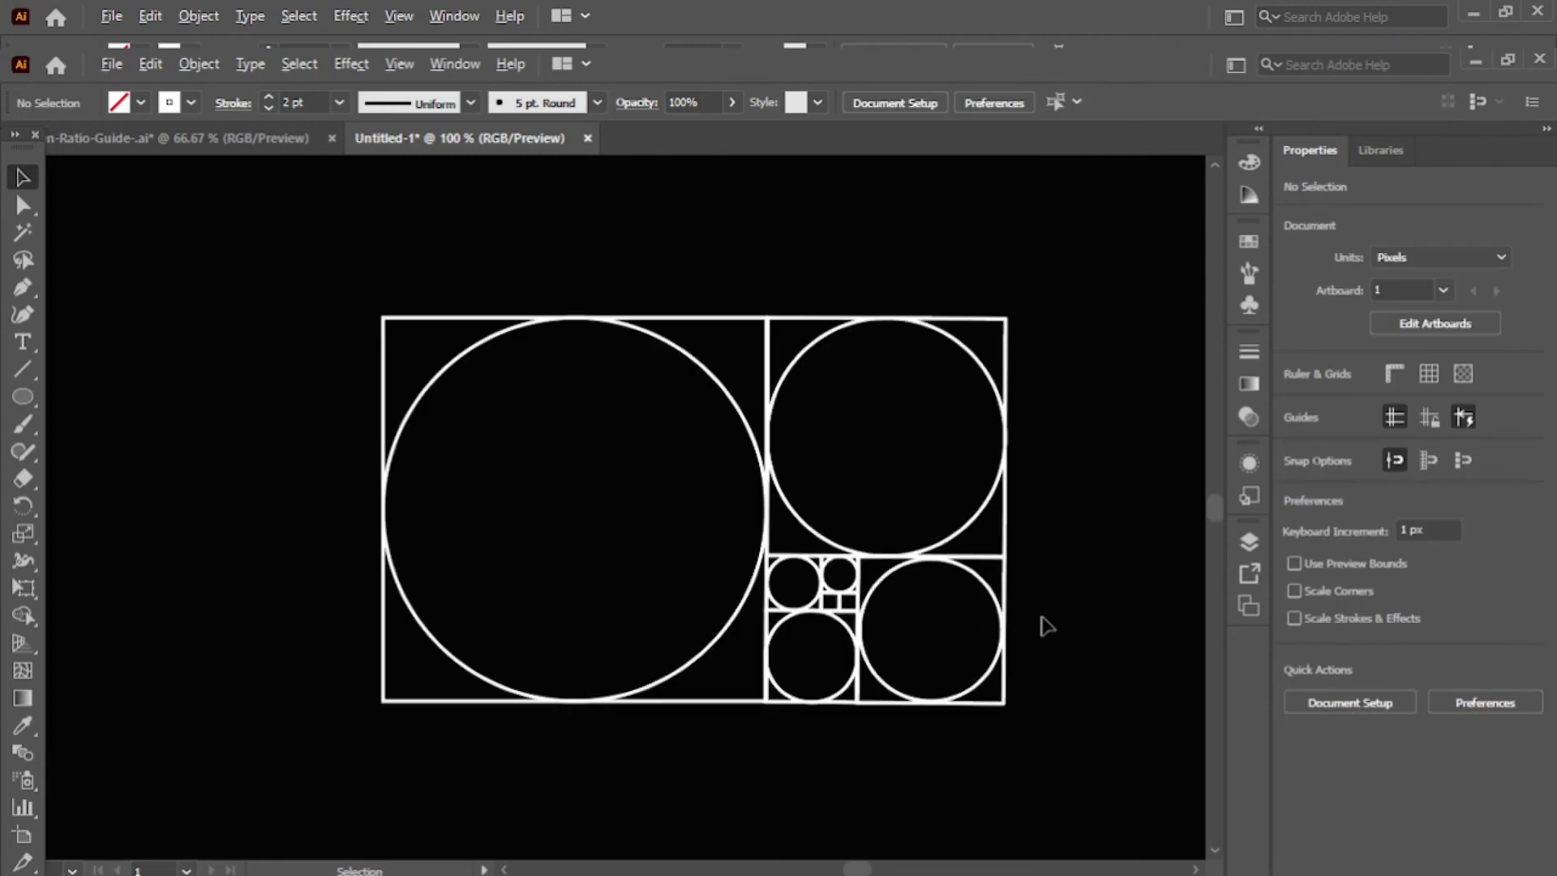
Select all the golden-ratio artwork, move it up and right, and scale it down proportionally.
{"action": "left_click_drag", "start_coordinate": [270, 267], "coordinate": [969, 750]}
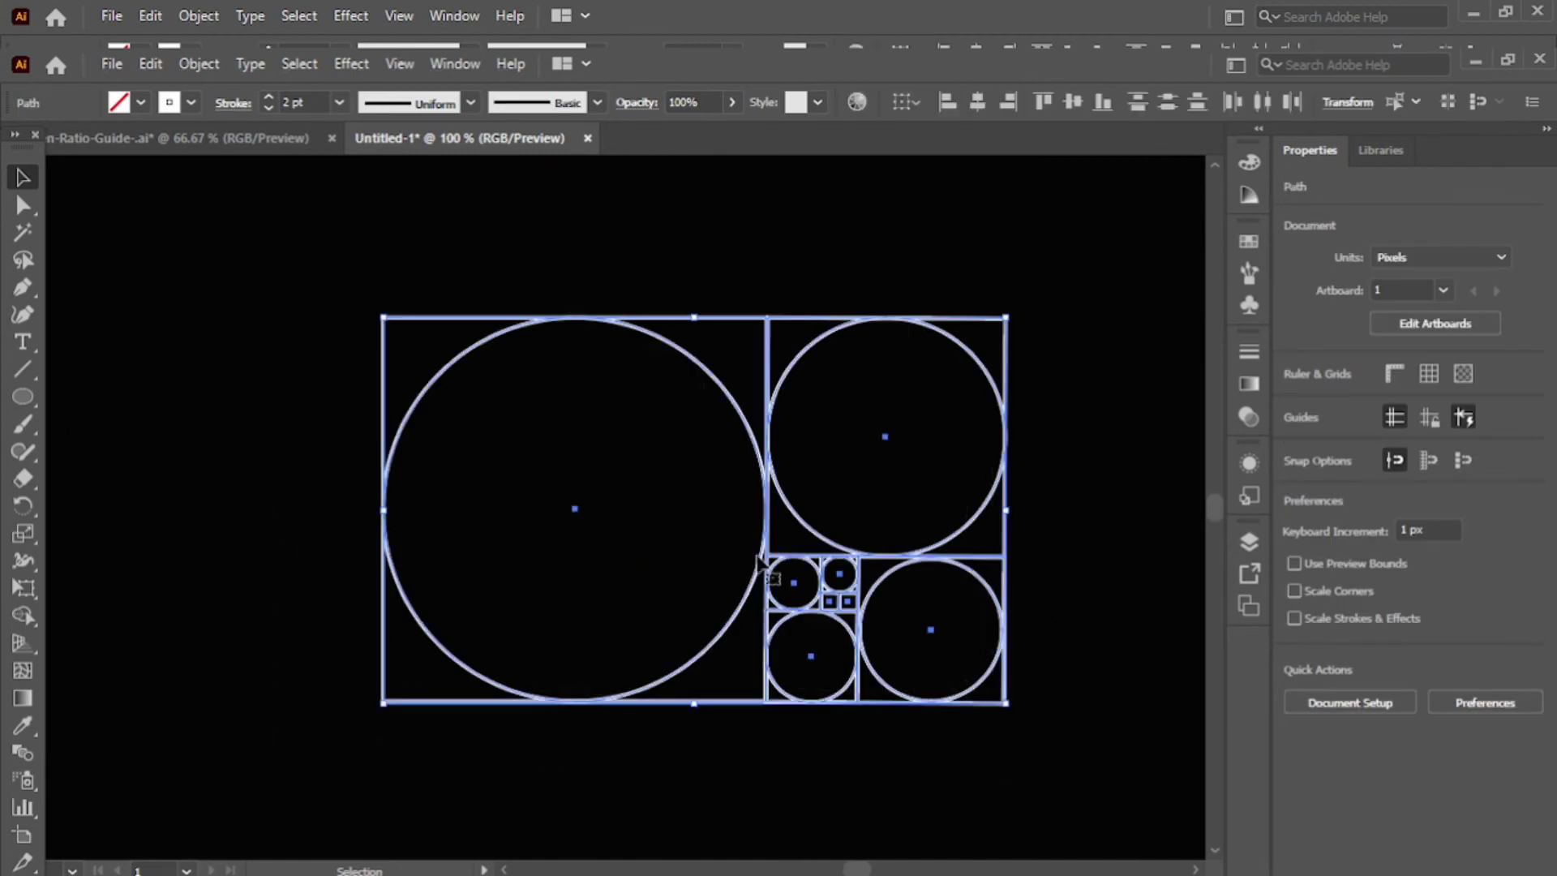
{"action": "left_click_drag", "start_coordinate": [770, 542], "coordinate": [916, 419]}
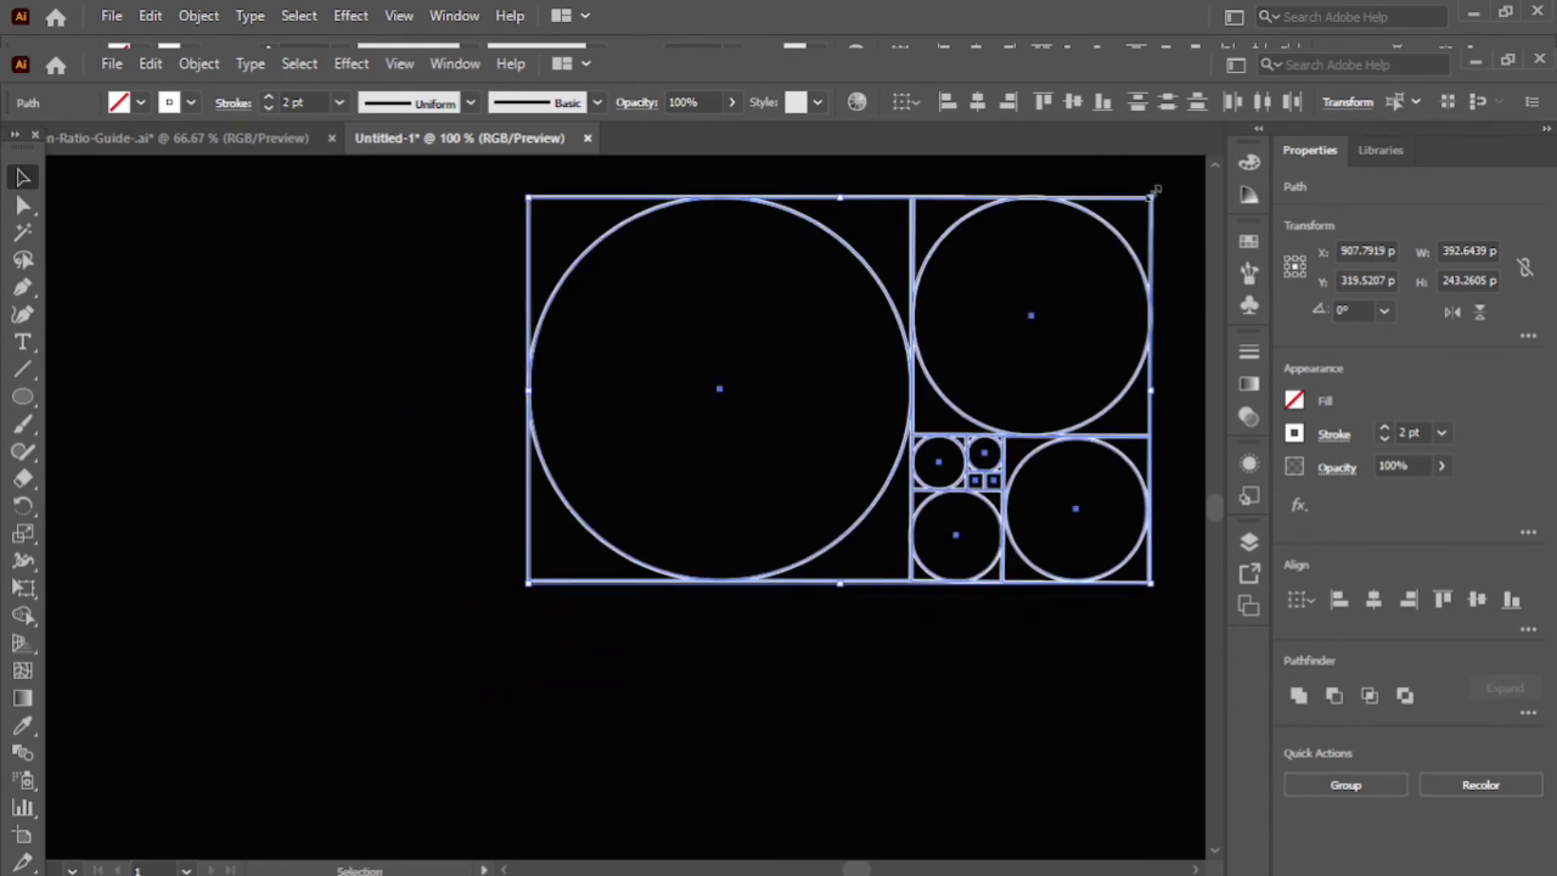
{"action": "left_click_drag", "start_coordinate": [1152, 196], "coordinate": [1078, 284]}
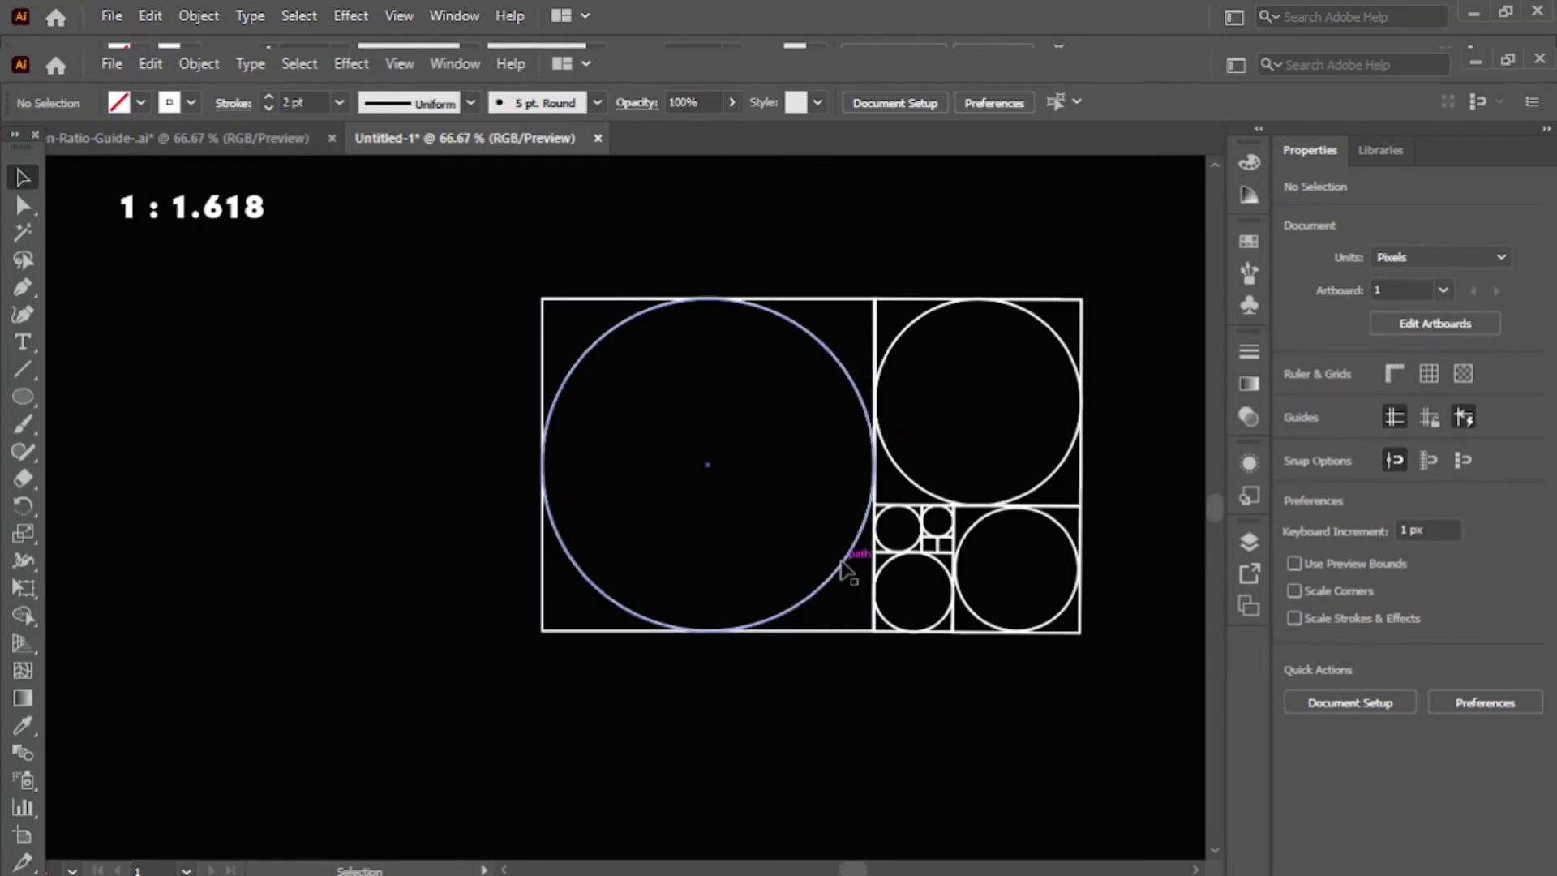
Duplicate the large circle to the left, drag the five smaller circles into it, and select them all.
{"action": "left_click_drag", "start_coordinate": [843, 572], "coordinate": [381, 584]}
{"action": "left_click", "coordinate": [591, 685]}
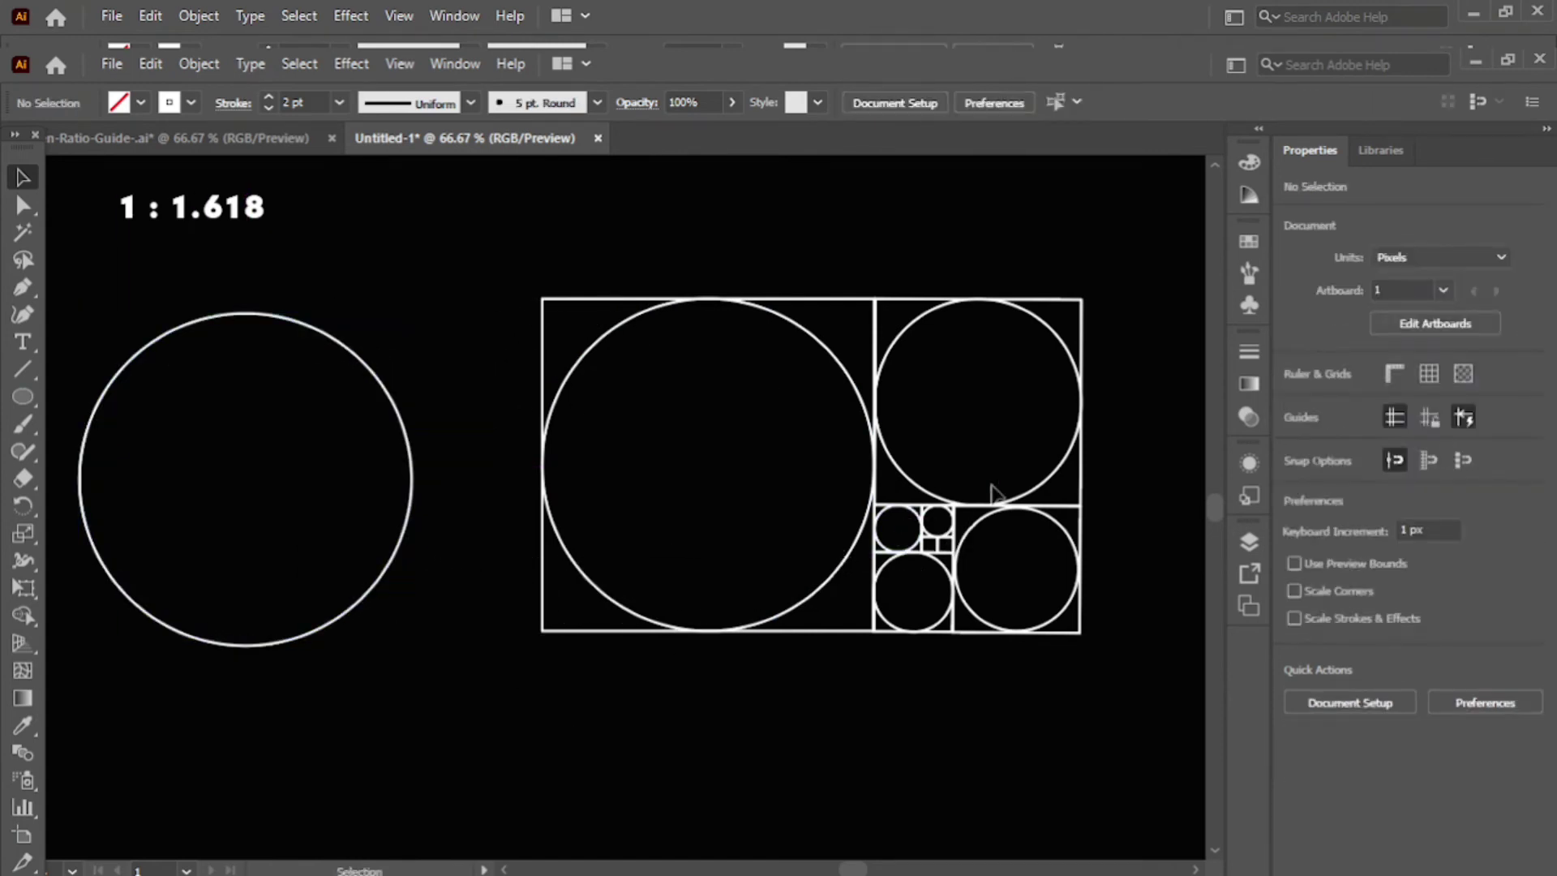
{"action": "left_click_drag", "start_coordinate": [1046, 486], "coordinate": [314, 572]}
{"action": "left_click_drag", "start_coordinate": [991, 633], "coordinate": [220, 562]}
{"action": "left_click_drag", "start_coordinate": [916, 632], "coordinate": [236, 545]}
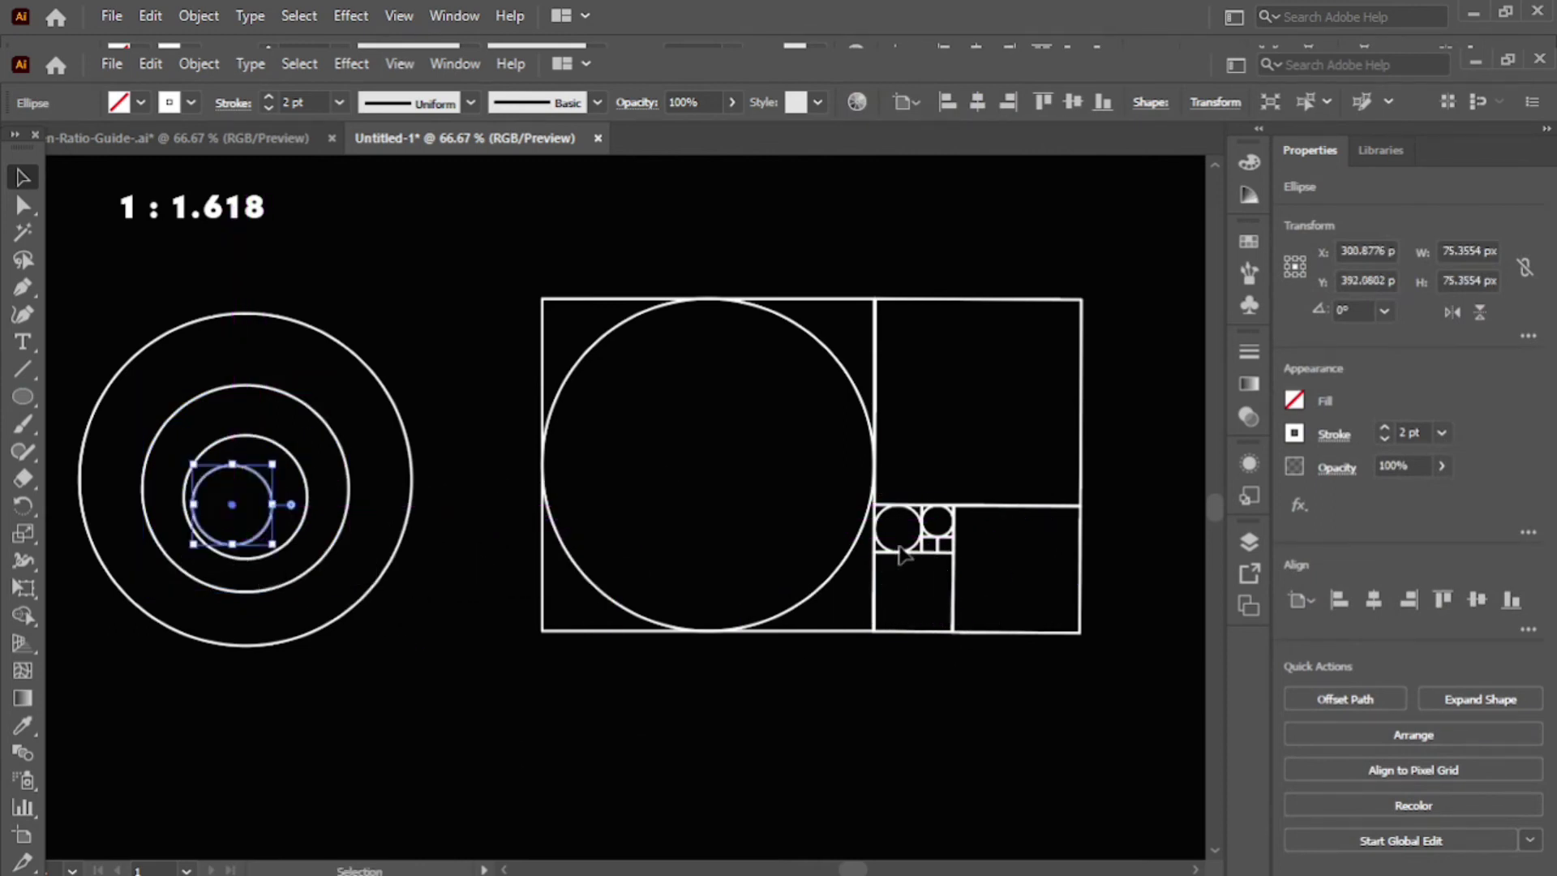
{"action": "left_click_drag", "start_coordinate": [888, 544], "coordinate": [222, 520]}
{"action": "left_click_drag", "start_coordinate": [938, 521], "coordinate": [236, 511]}
{"action": "left_click_drag", "start_coordinate": [98, 316], "coordinate": [411, 640]}
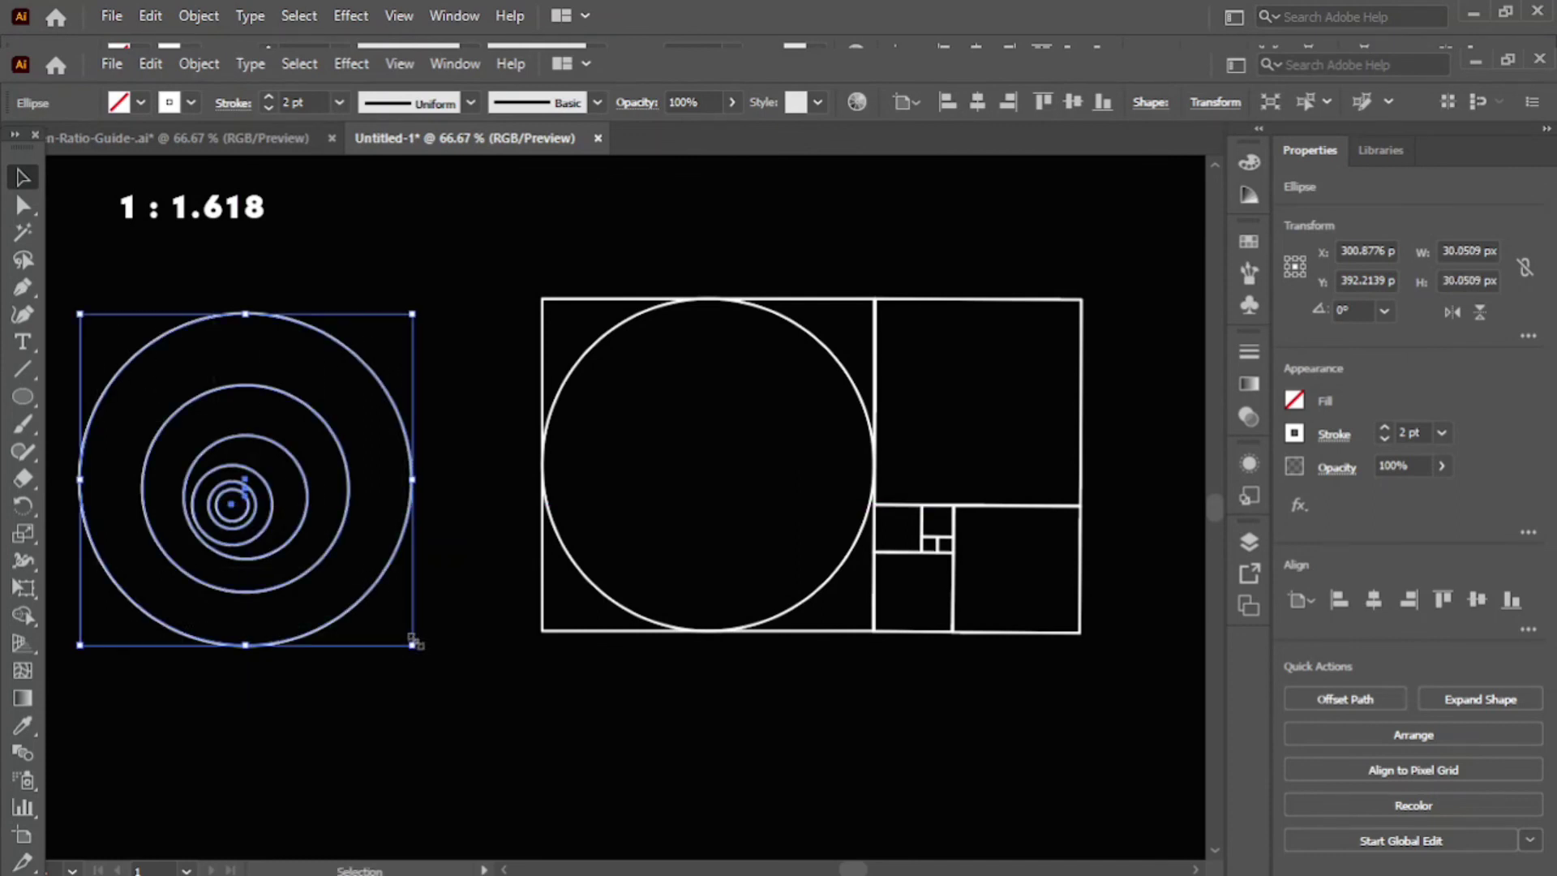
Align the left circles with Horizontal Align Center and Vertical Align Center in the Align panel.
{"action": "left_click", "coordinate": [898, 103]}
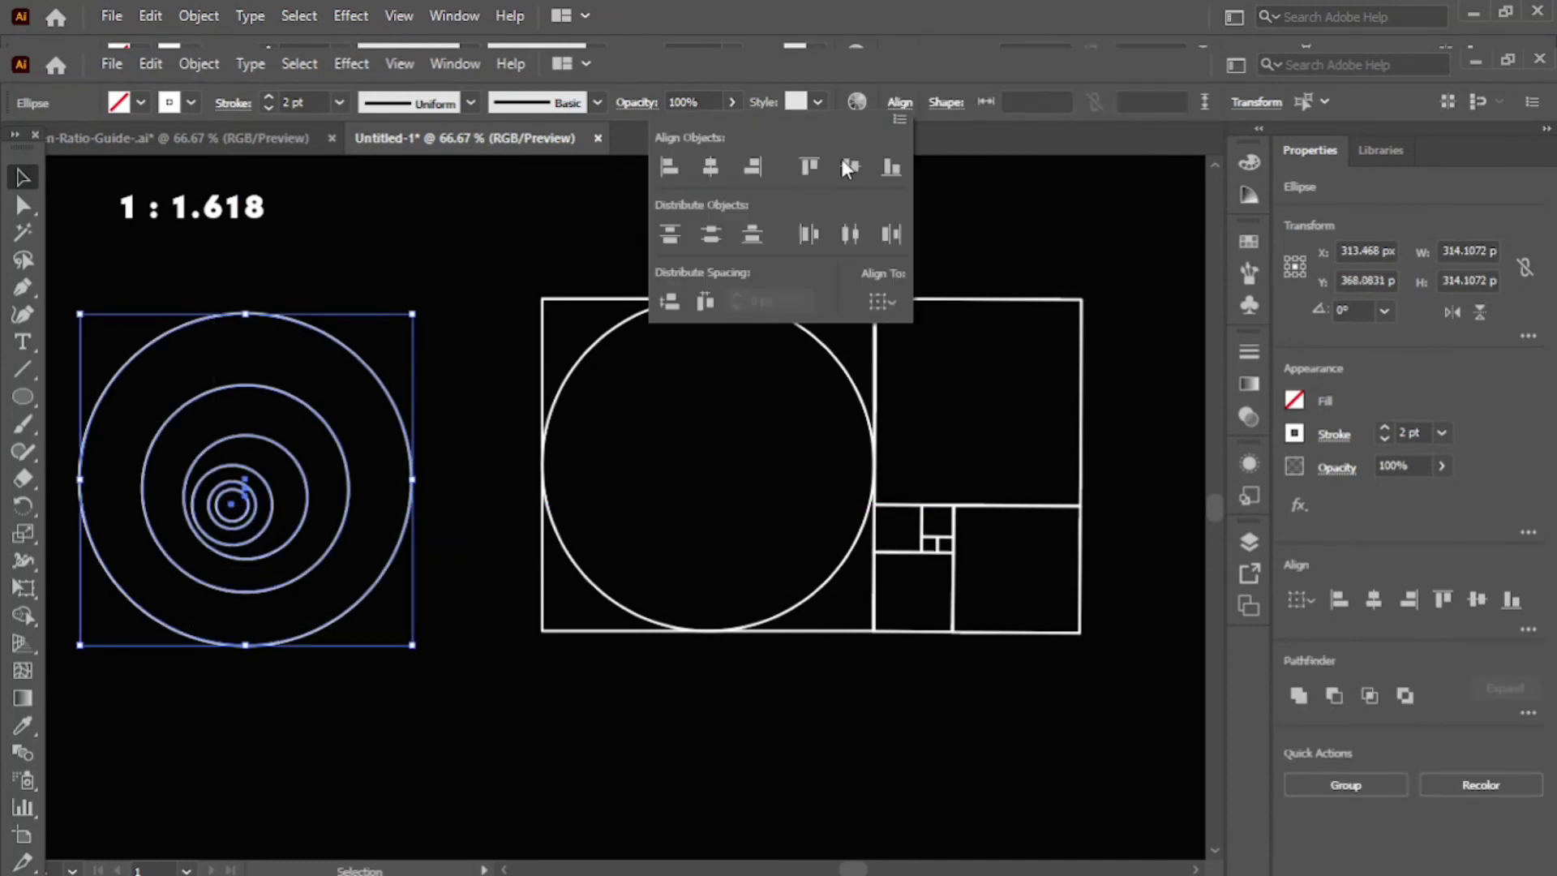
{"action": "left_click", "coordinate": [713, 172]}
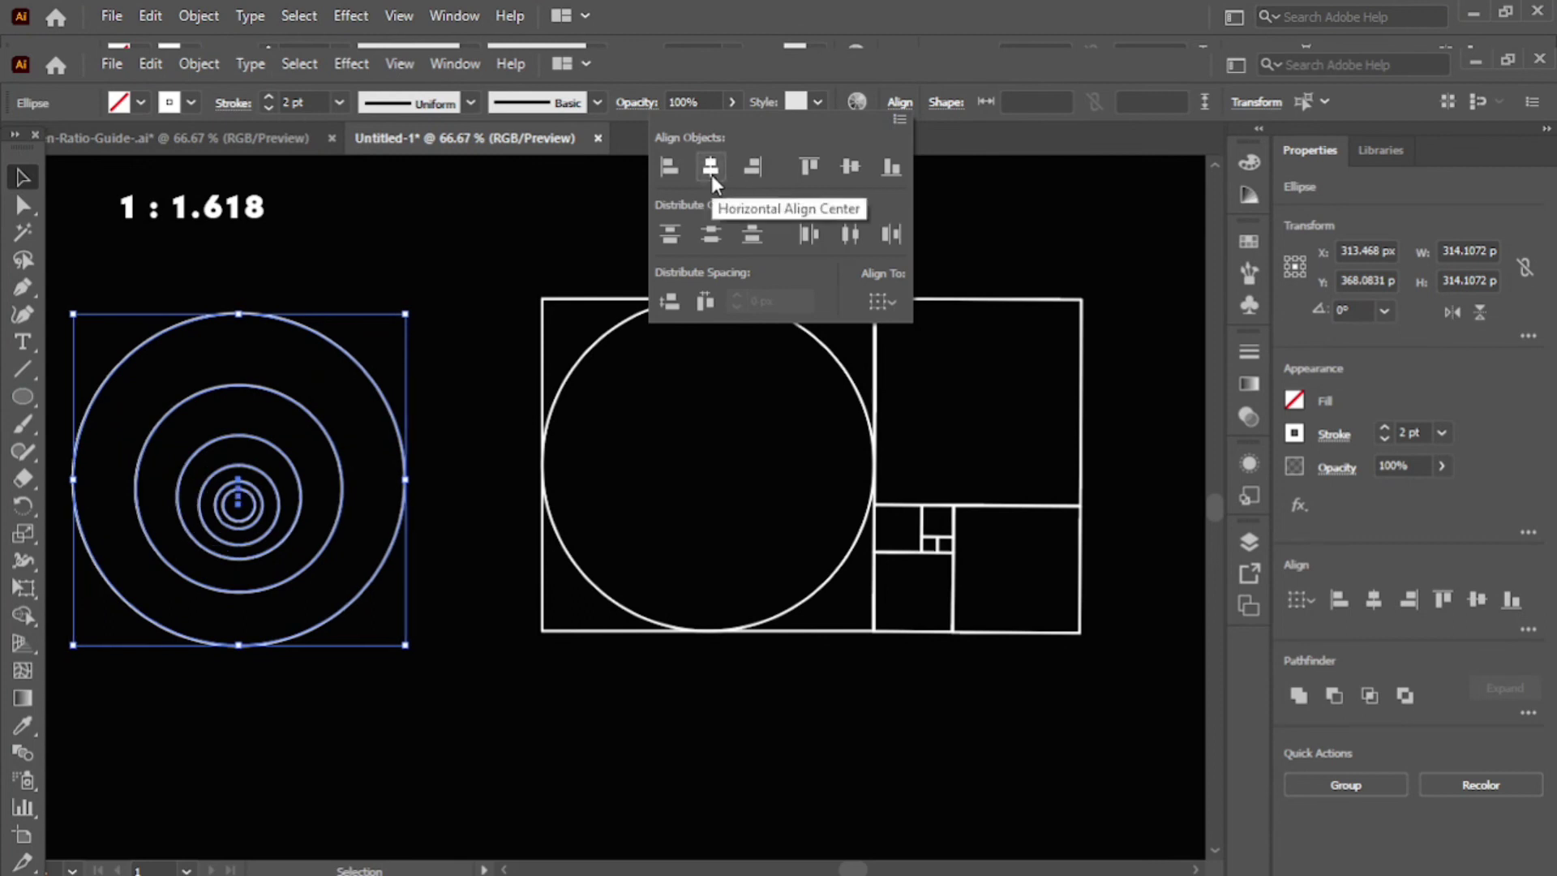
{"action": "left_click", "coordinate": [853, 166]}
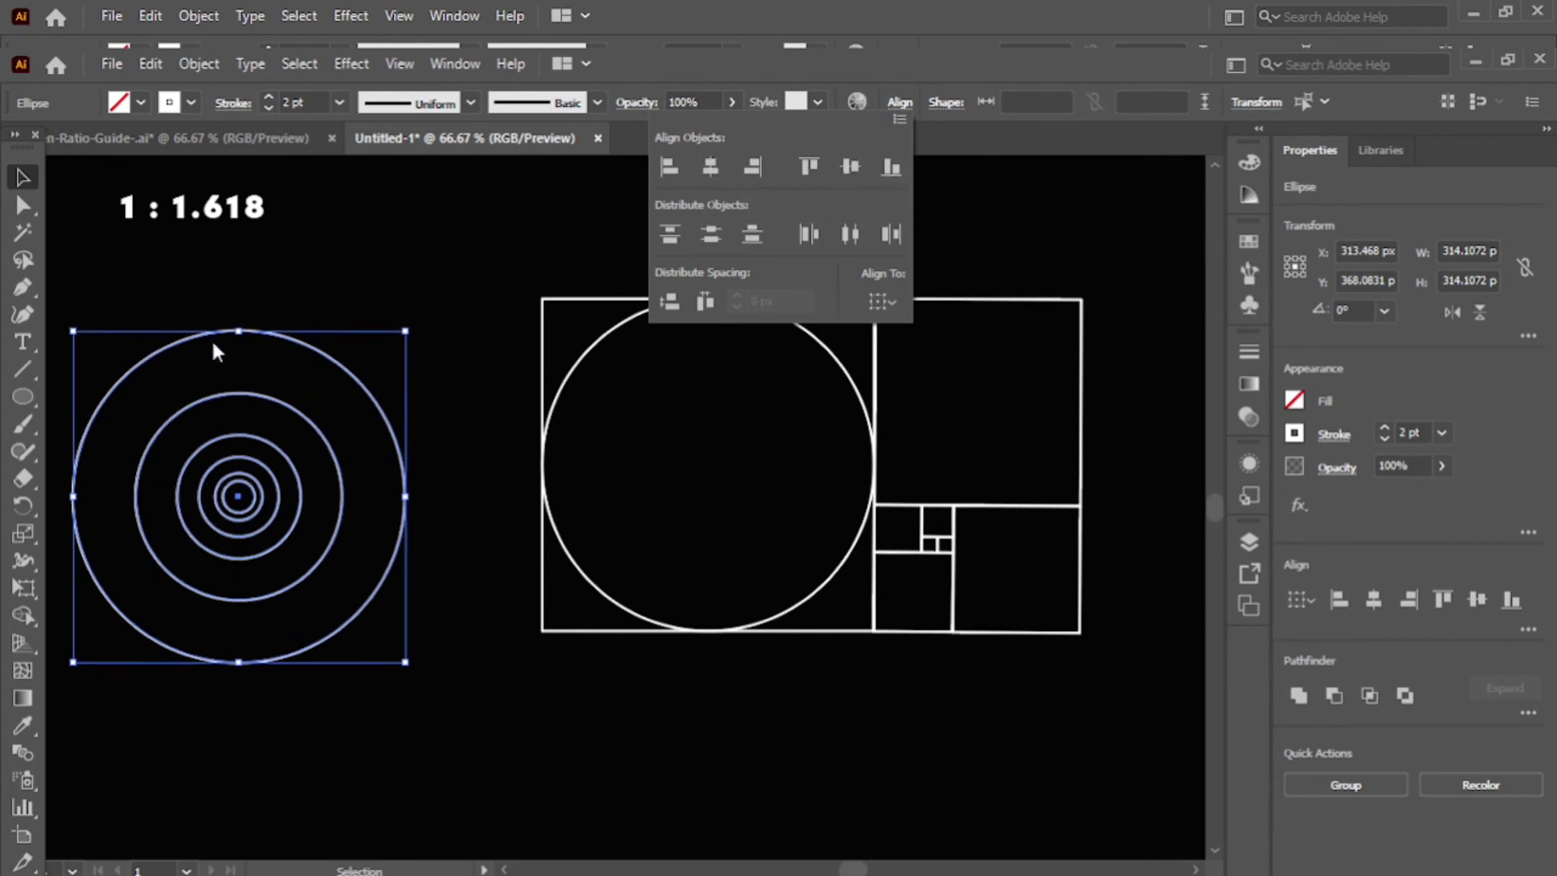